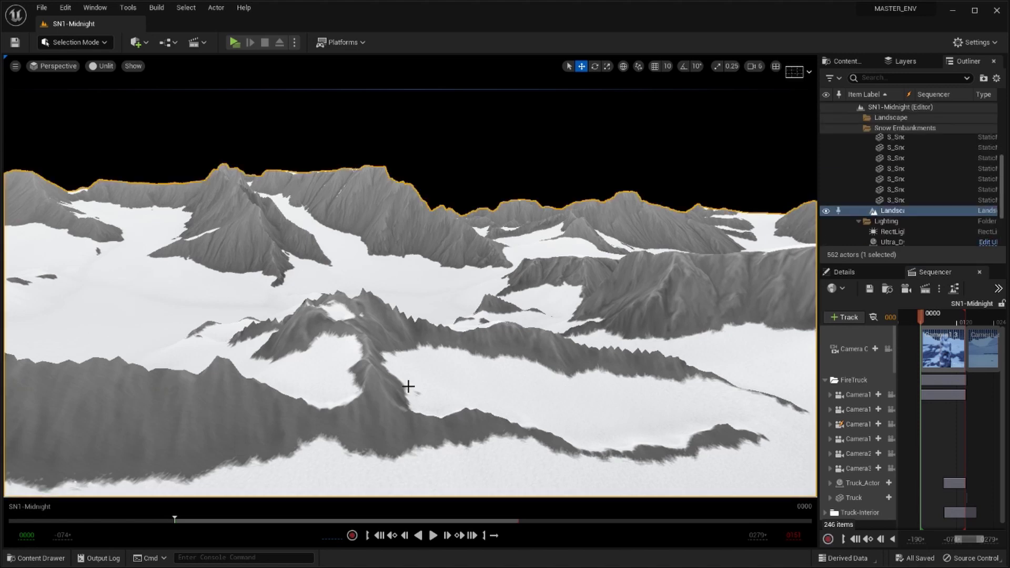
Step: Preview the cinematic by piloting Camera1.1, Camera2, Camera3 and the Camera1 shots
right_click_drag(408, 387, 384, 382)
left_click(890, 439)
left_click(891, 454)
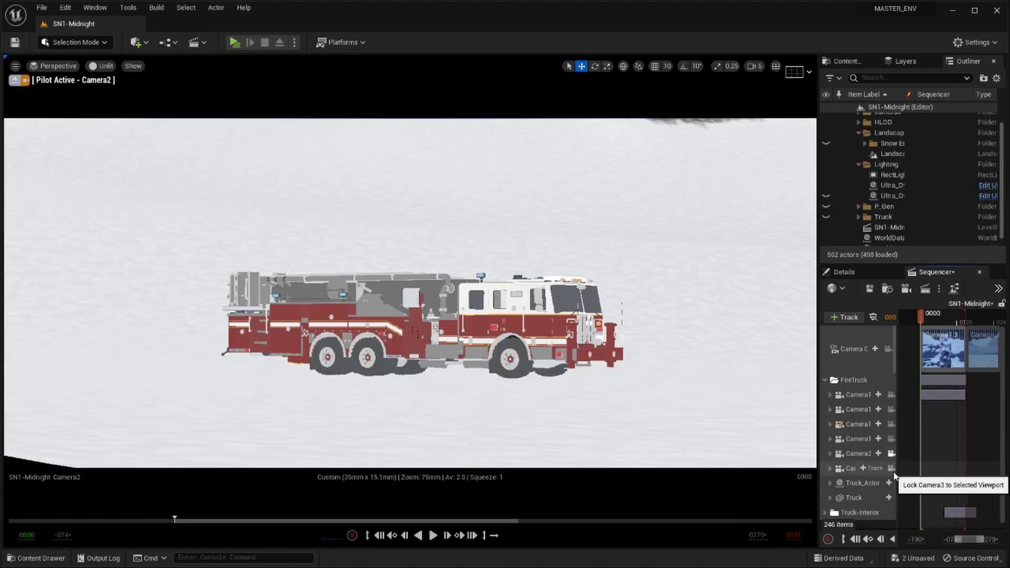
left_click(891, 468)
left_click(891, 438)
left_click(891, 424)
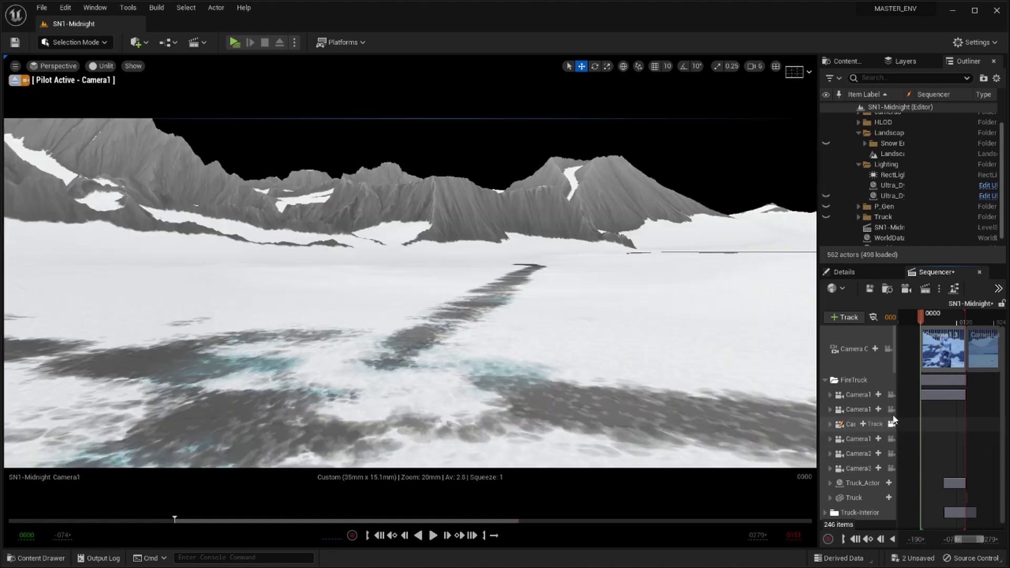
left_click(891, 409)
Step: From the Camera1.3 view, switch to Landscape Mode and start a heightmap import from file
left_click(891, 395)
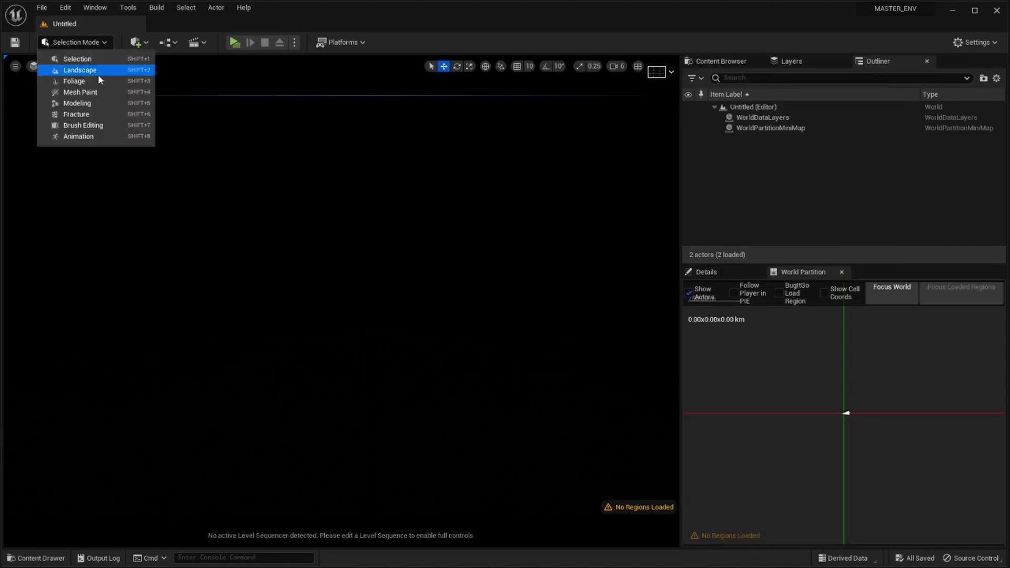
left_click(98, 74)
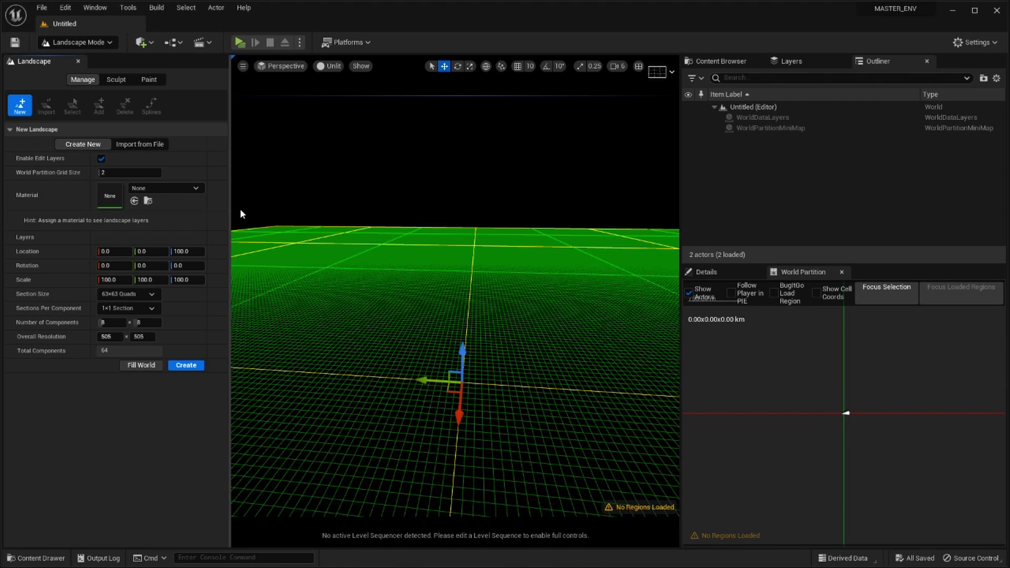
left_click(152, 146)
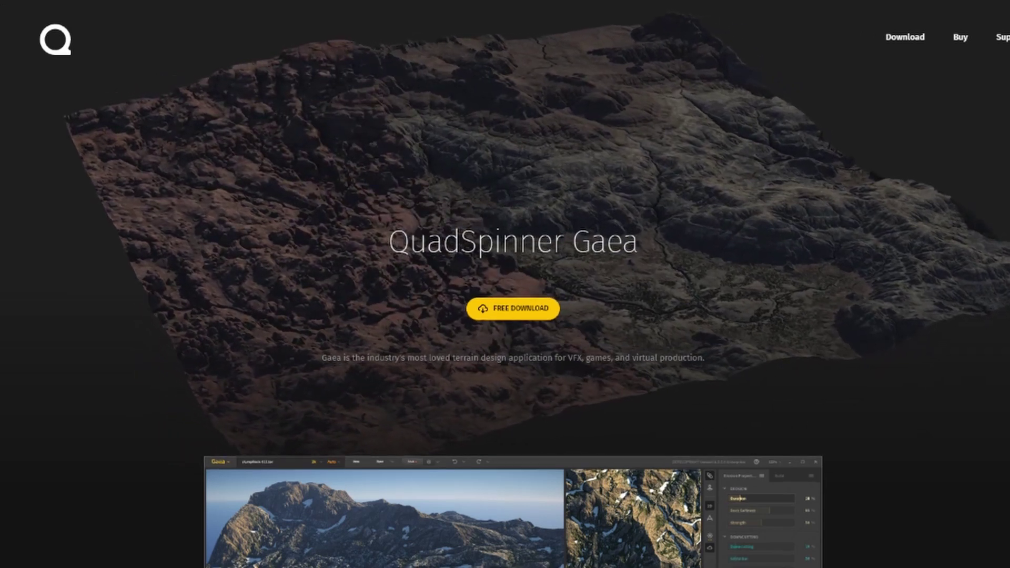
Step: Scroll down the Gaea home page to reveal the application screenshot
scroll(505, 284, "down", 1)
scroll(505, 284, "down", 1)
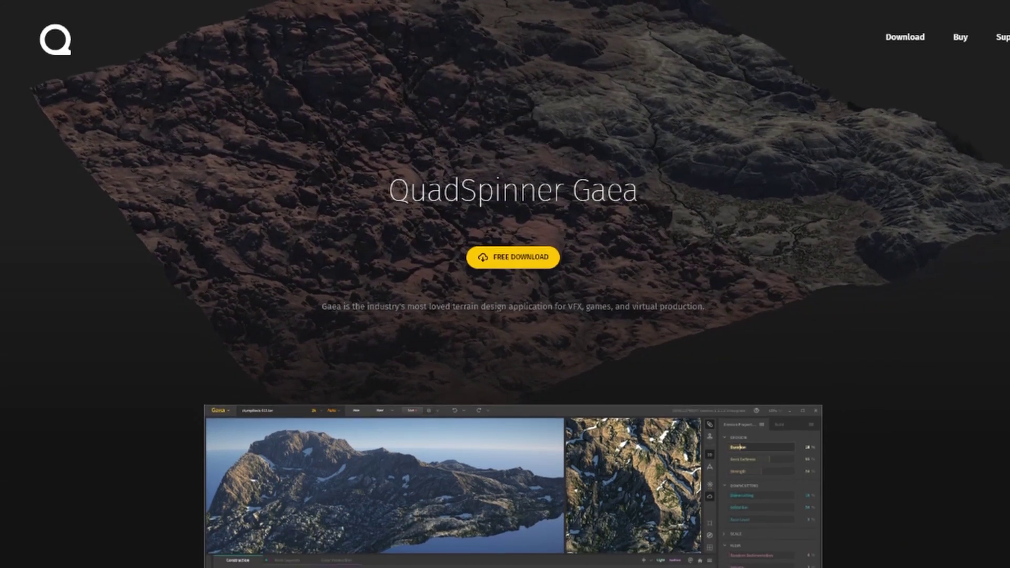
scroll(505, 284, "down", 1)
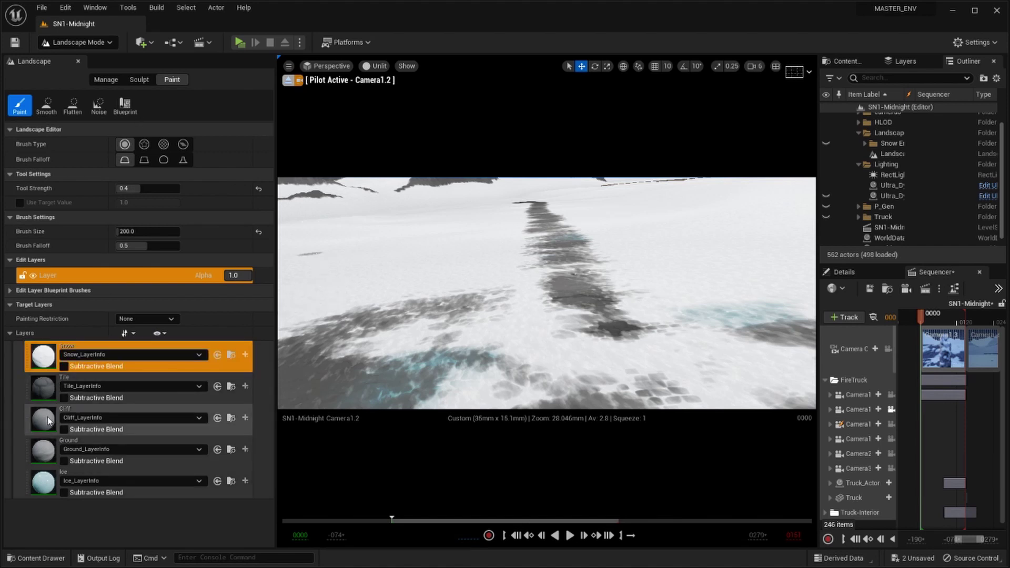
Step: Select the Ice paint layer and brush ice onto the landscape foreground
left_click(45, 449)
left_click(45, 481)
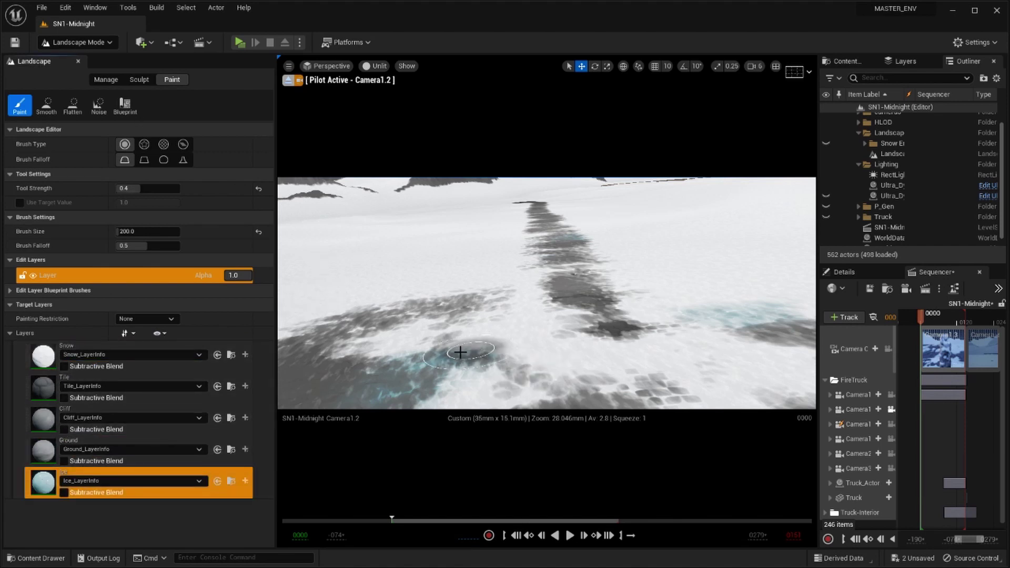
left_click_drag(462, 354, 354, 403)
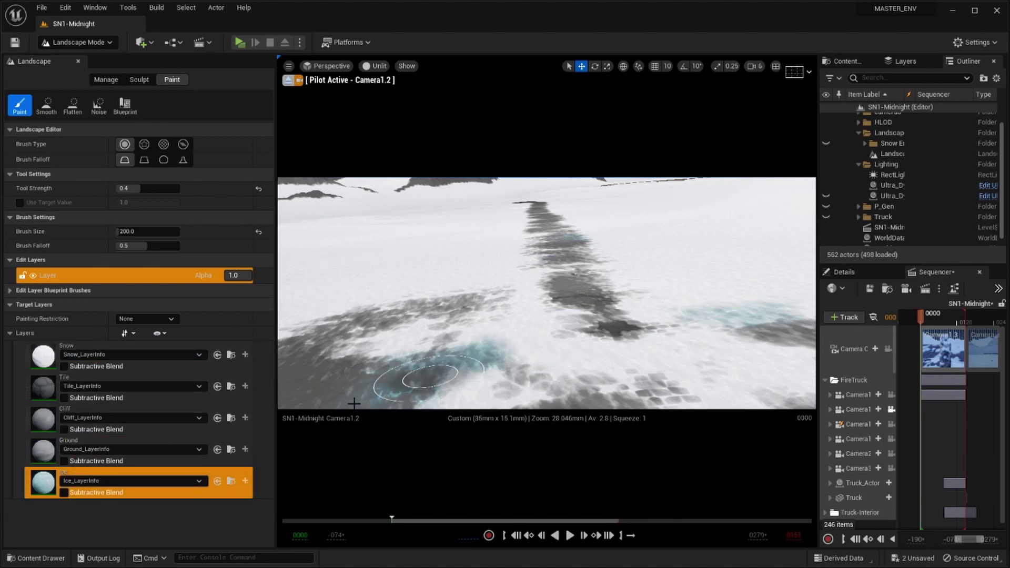
Step: Lower Tool Strength to 0.1 and paint softer ice over the lower-left landscape
left_click(131, 190)
type(".1")
key("Return")
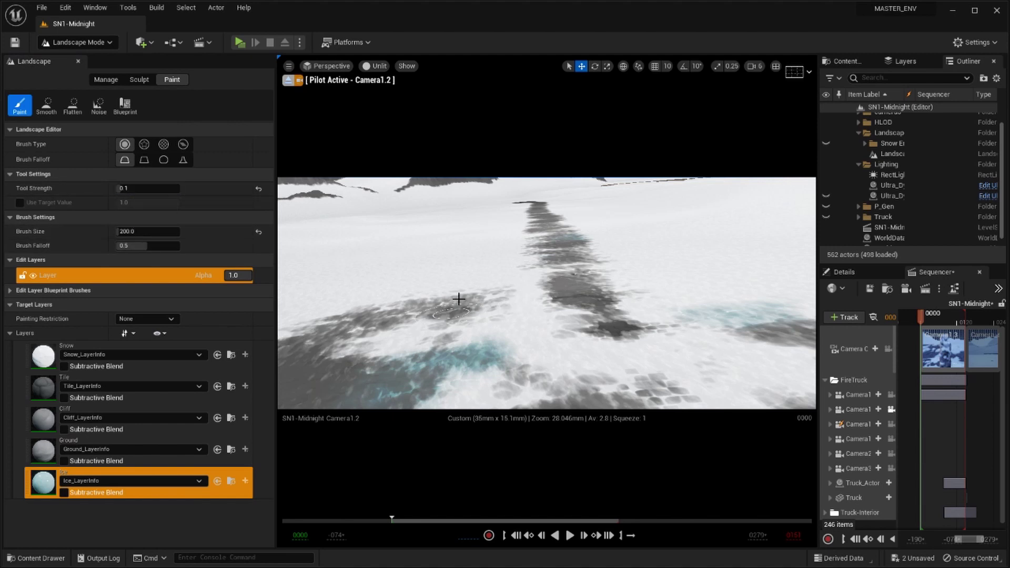
mouse_move(379, 319)
left_mouse_down()
mouse_move(480, 379)
mouse_move(407, 363)
mouse_move(312, 391)
mouse_move(377, 346)
mouse_move(333, 358)
mouse_move(343, 365)
mouse_move(374, 302)
mouse_move(407, 305)
left_mouse_up()
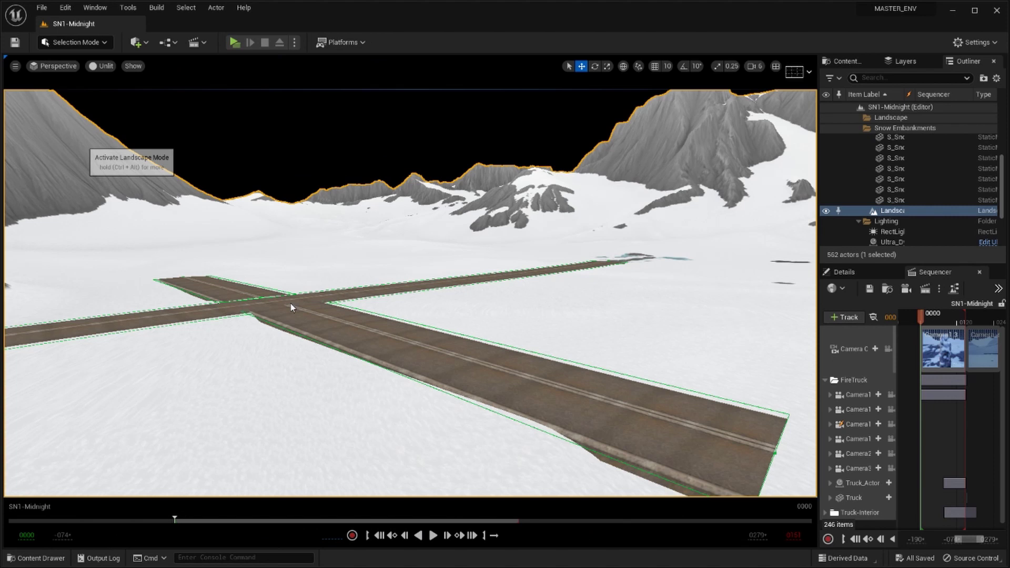
Step: In Landscape Manage > Splines, drag the road's end point back toward the intersection
key("shift+2")
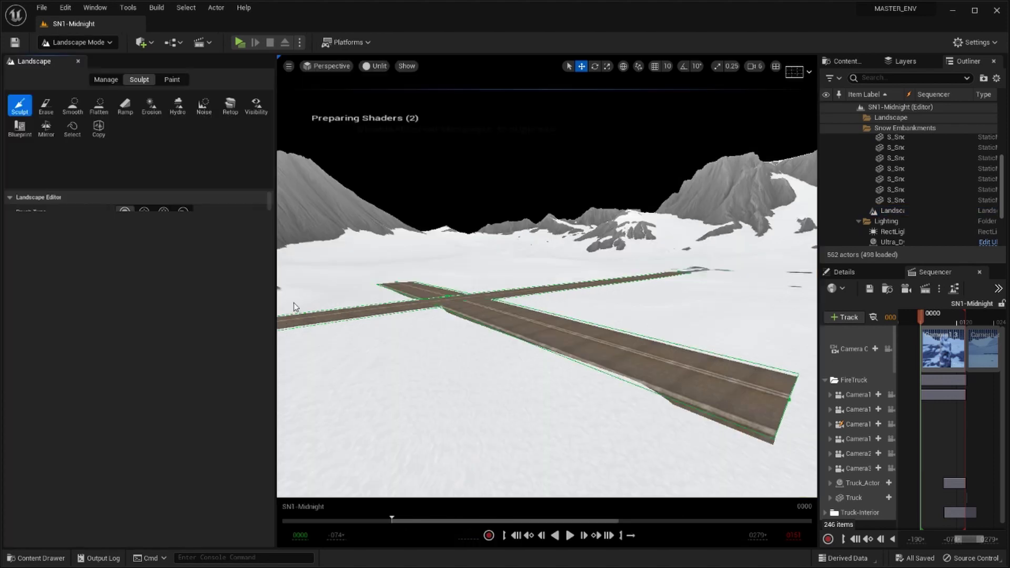
left_click(106, 79)
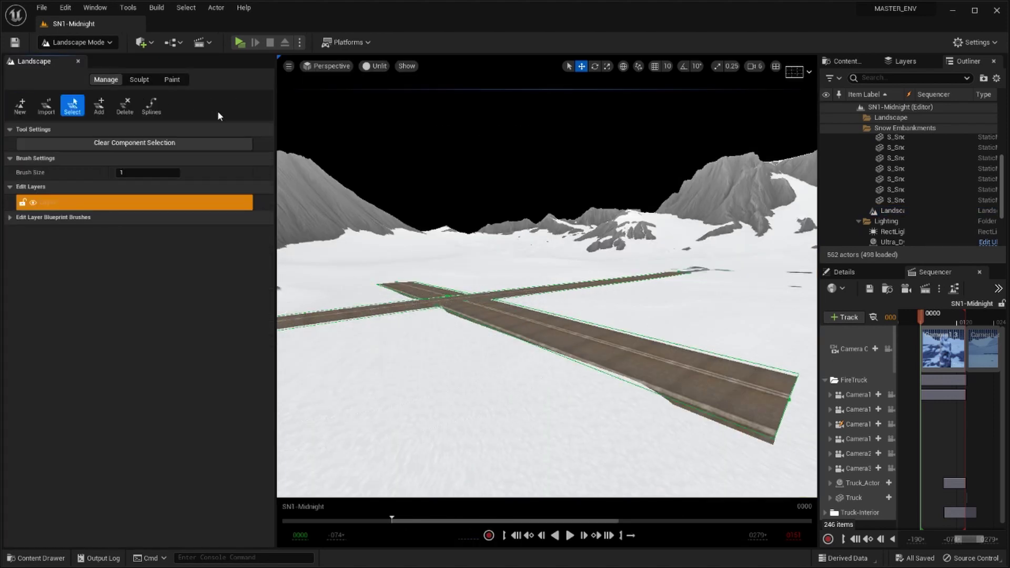
left_click(152, 105)
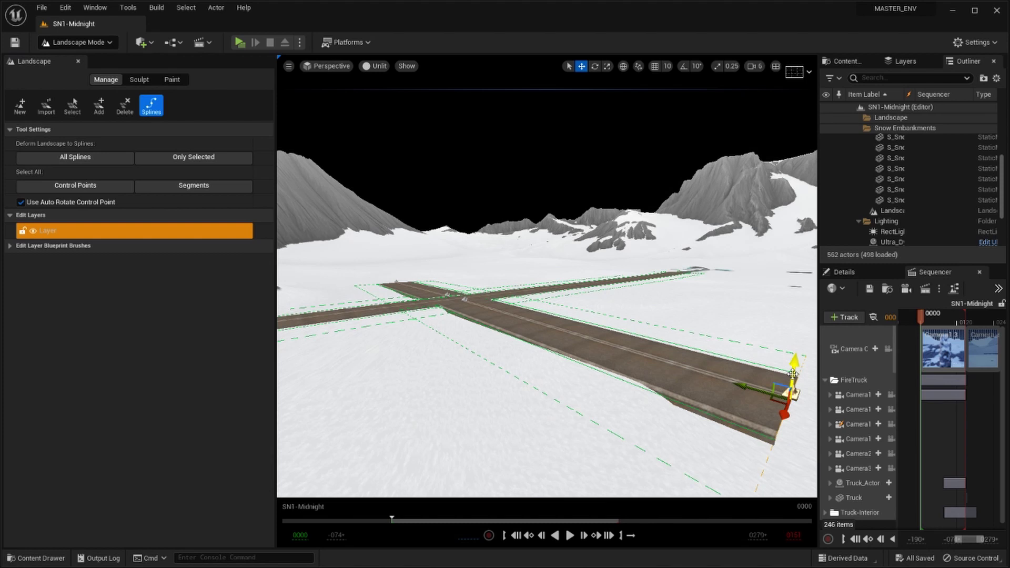
left_click_drag(792, 374, 682, 337)
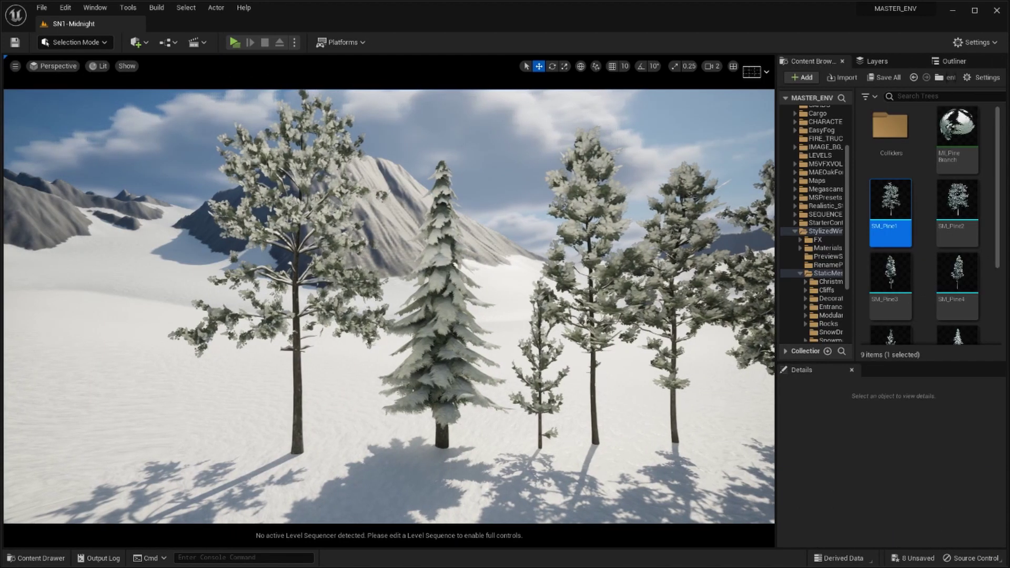
key("d")
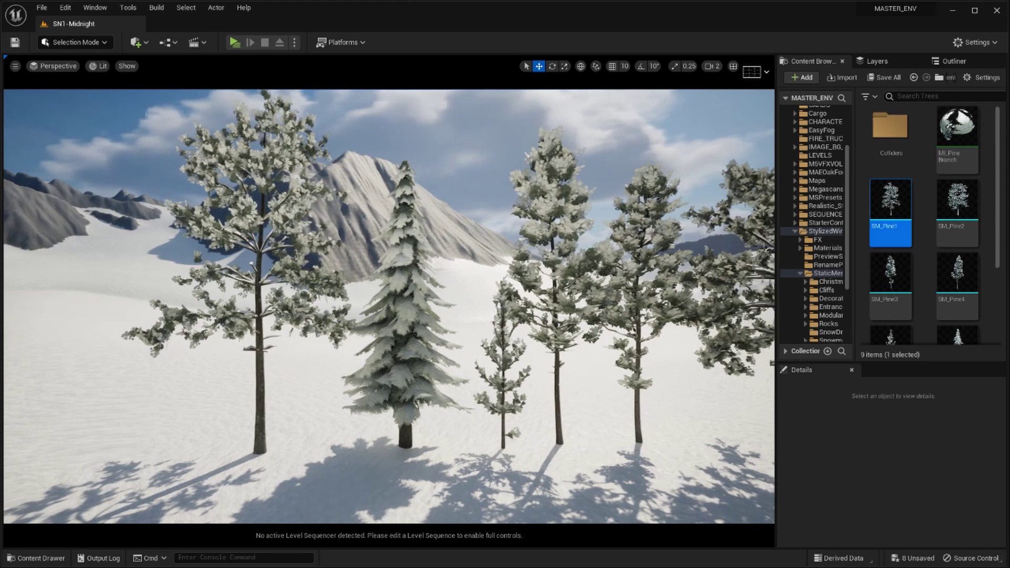
key("d")
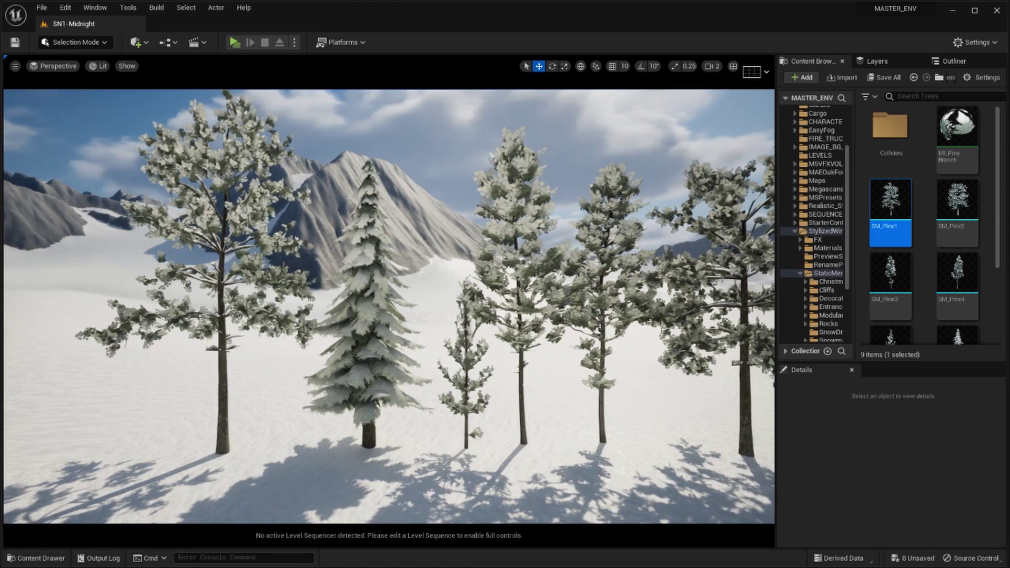
key("d")
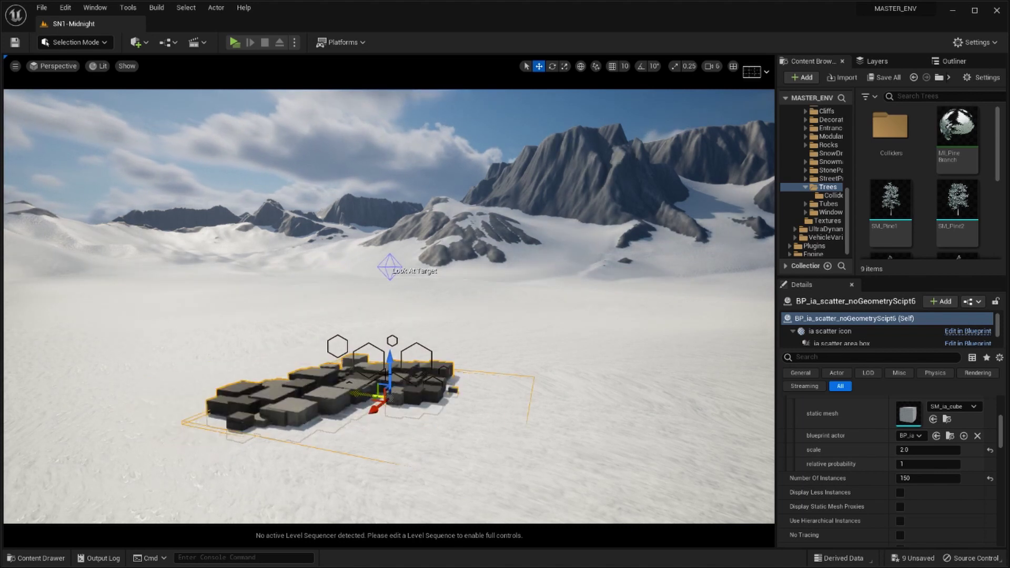
Step: Set the scatter's instance count and replace its cubes with the SM_Spruce2 mesh
key("w")
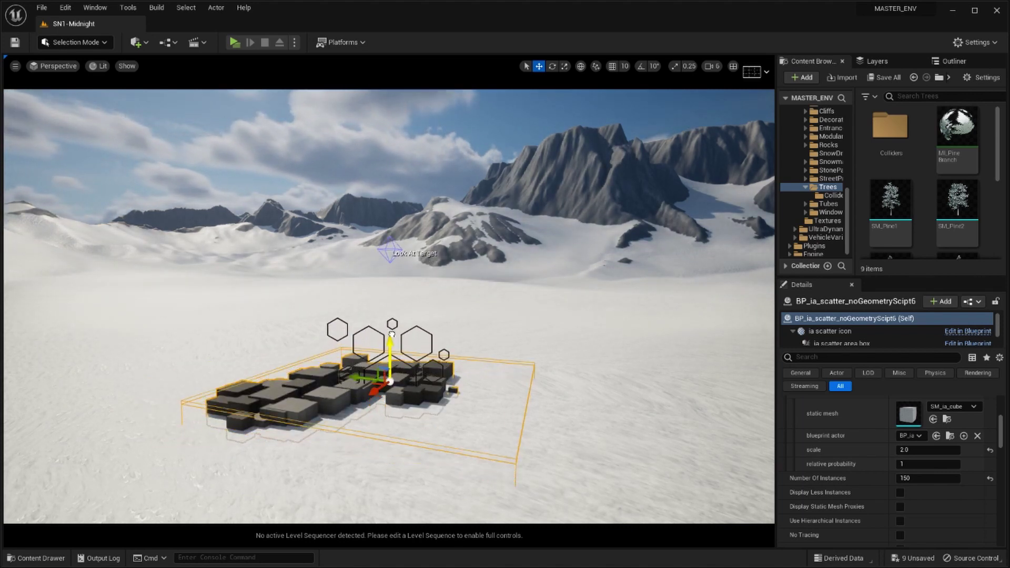
left_click(918, 478)
type("5")
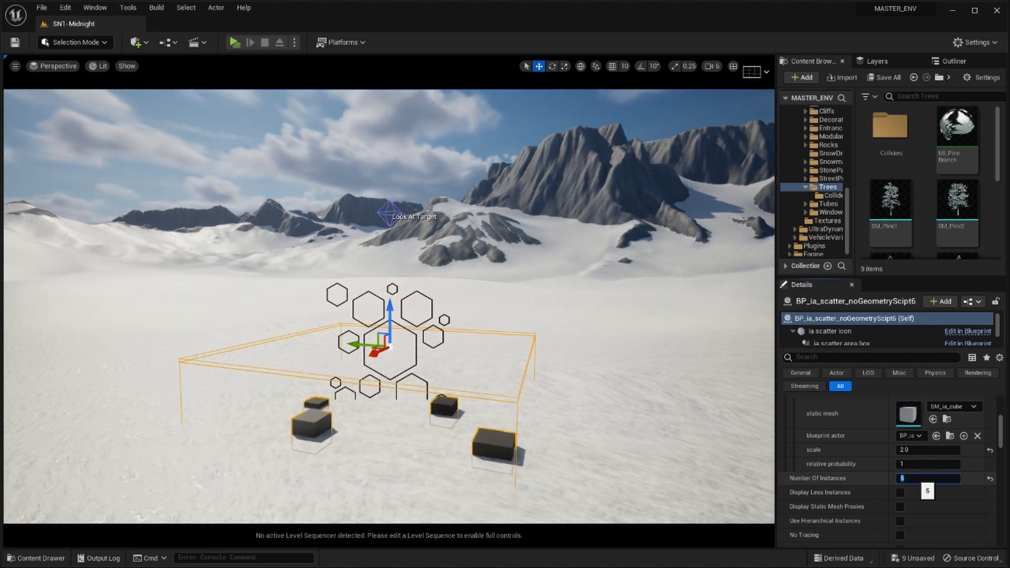
key("Return")
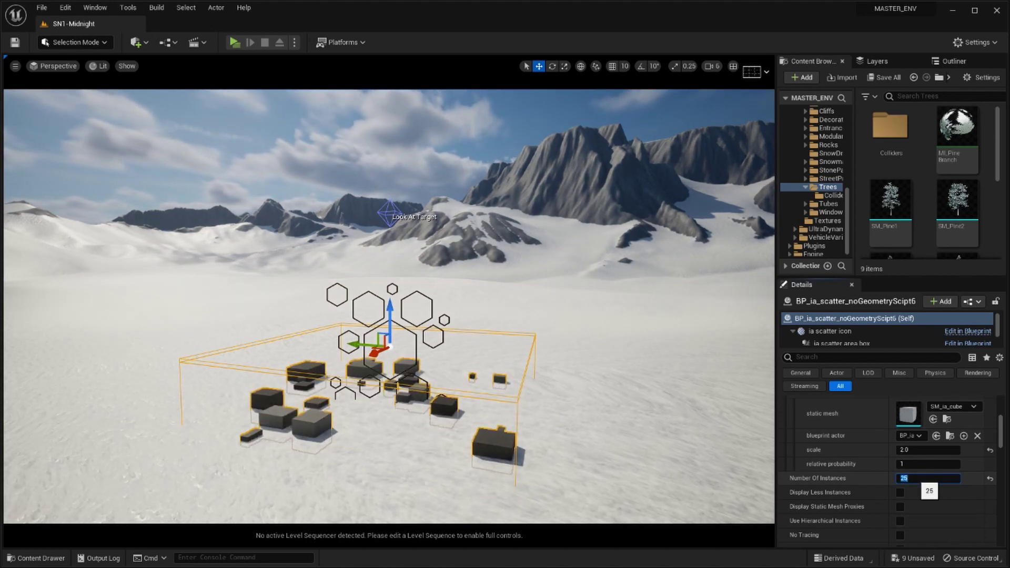
scroll(920, 215, "down", 5)
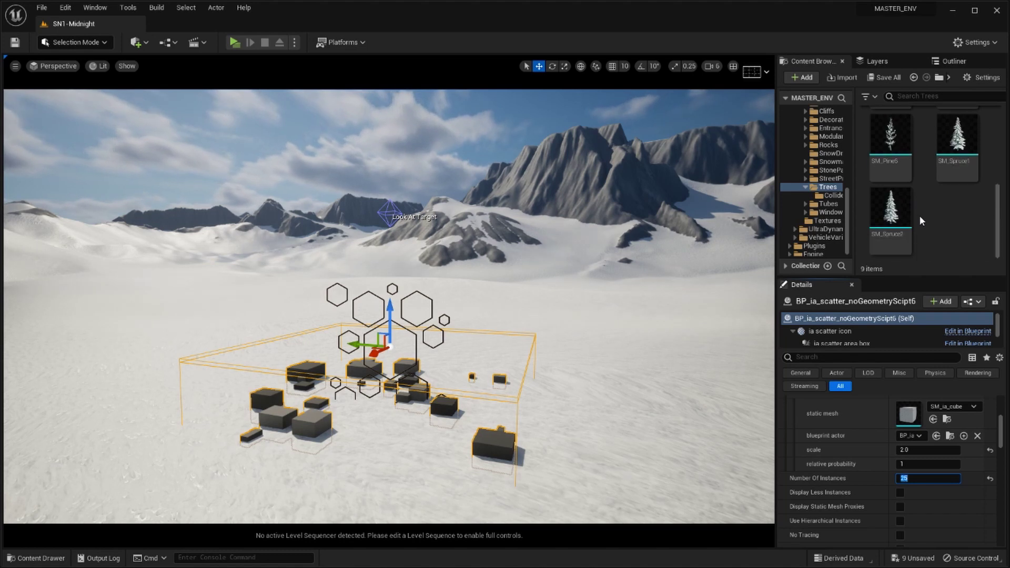
left_click_drag(897, 210, 910, 417)
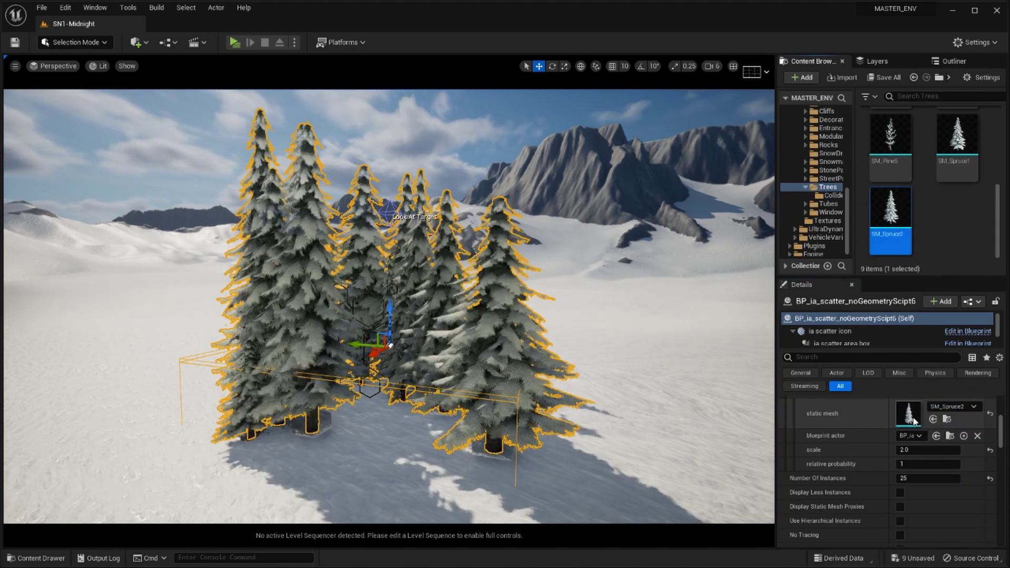
Step: Reduce the scatter to 5 trees, reshape its spline, and place an SM_Spruce2 tree
left_click(912, 471)
type("5")
key("Return")
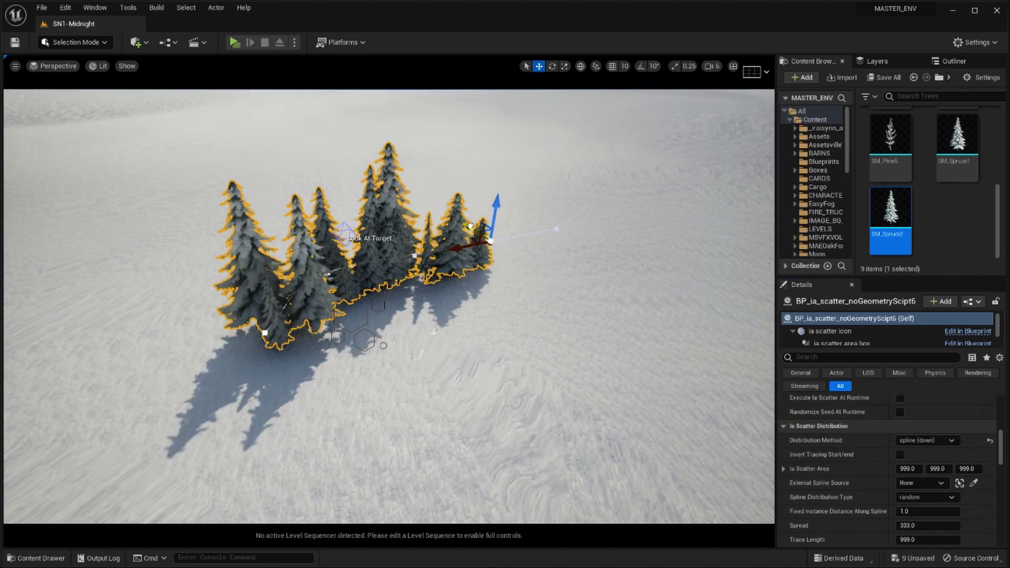
left_click(343, 272)
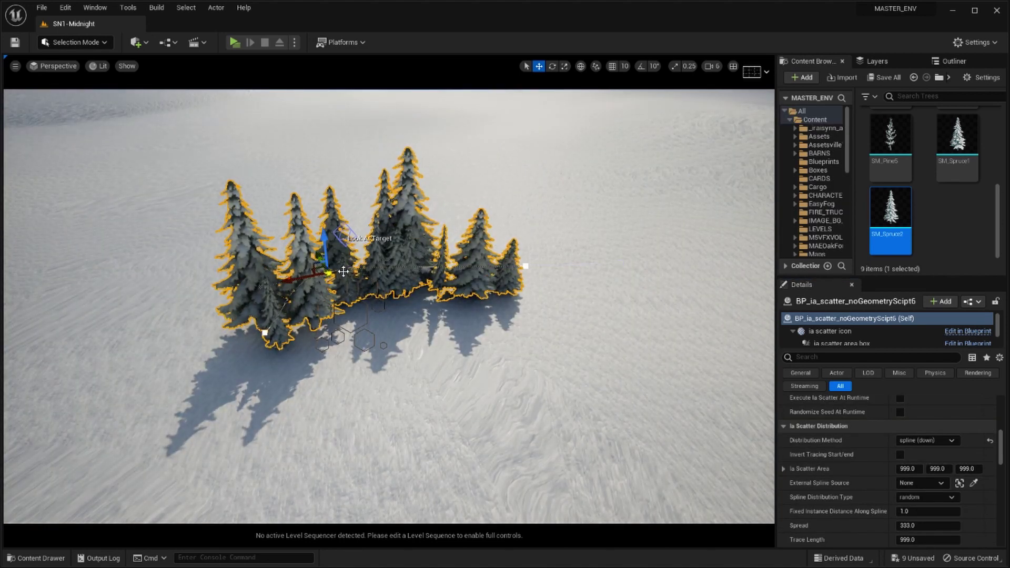
left_click_drag(329, 273, 345, 243)
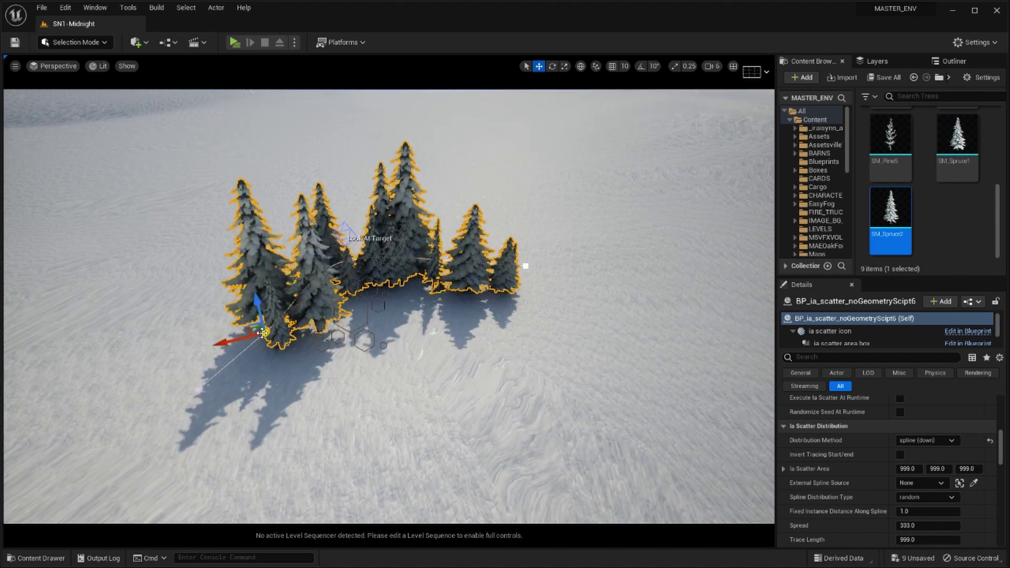
key("e")
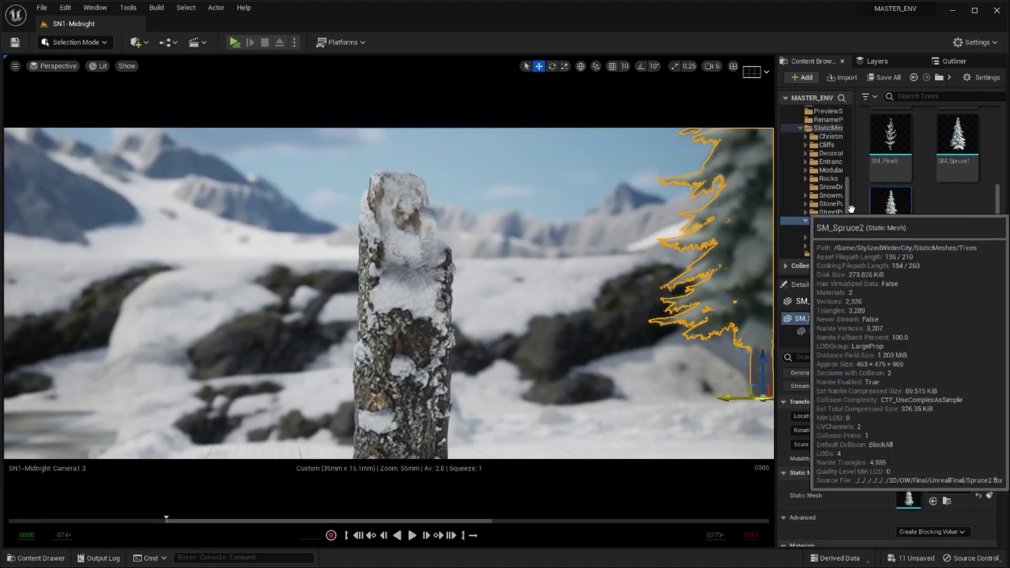
left_click_drag(851, 208, 684, 274)
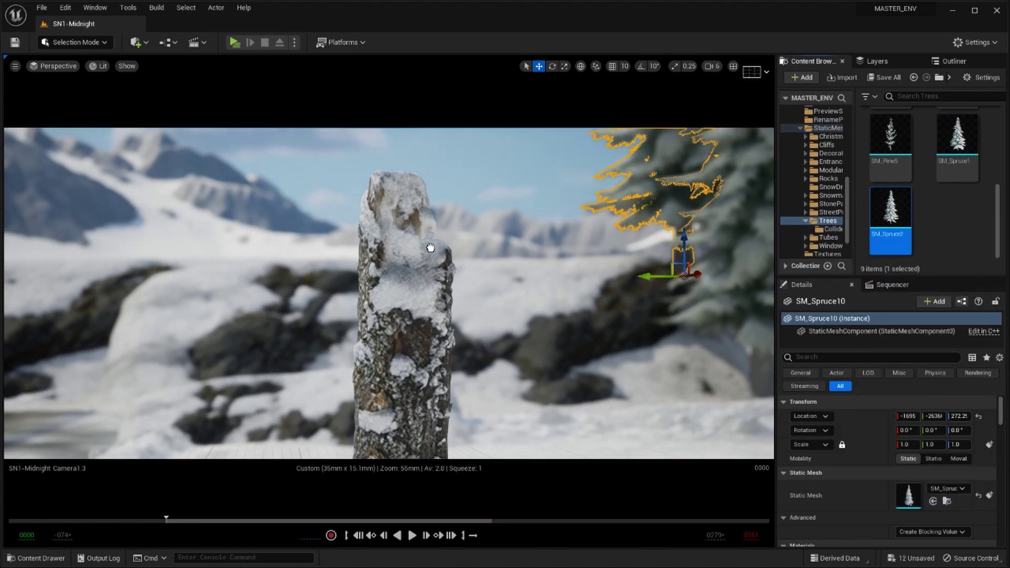
Step: Reposition the blurred spruce and add two more SM_Spruce2 trees around the rock pillar
left_click_drag(102, 319, 190, 273)
left_click_drag(446, 302, 31, 400)
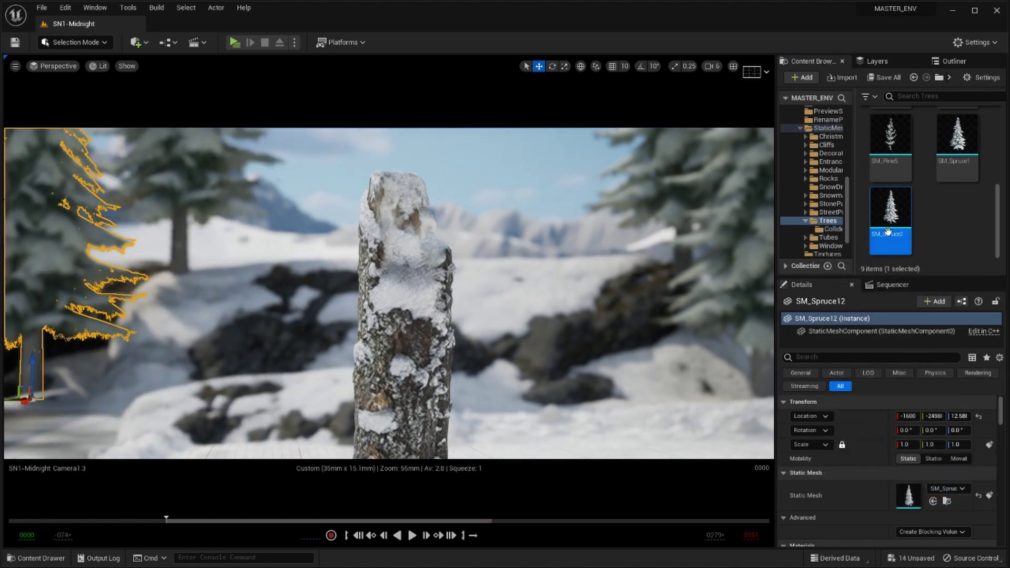
left_click_drag(887, 232, 638, 405)
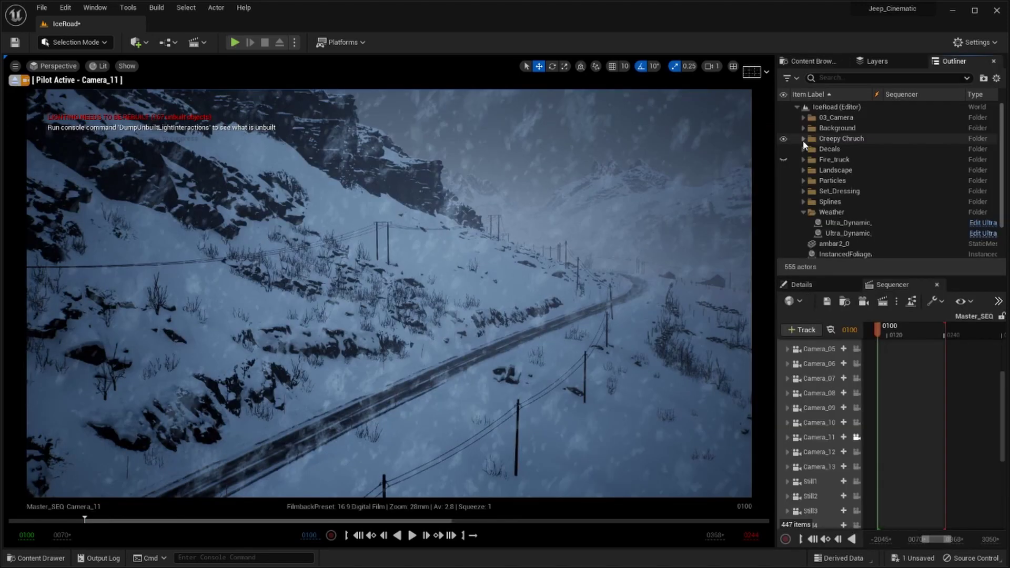
Step: Select Ultra_Dynamic_Sky in the Weather folder, keeping the viewport in Unlit mode
left_click(803, 212)
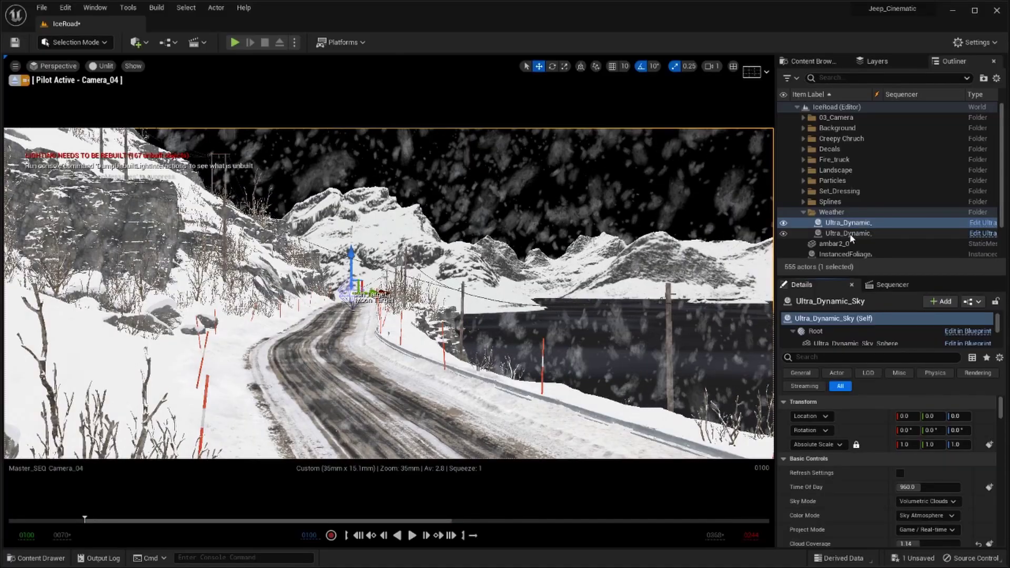
left_click(845, 233)
left_click(851, 224)
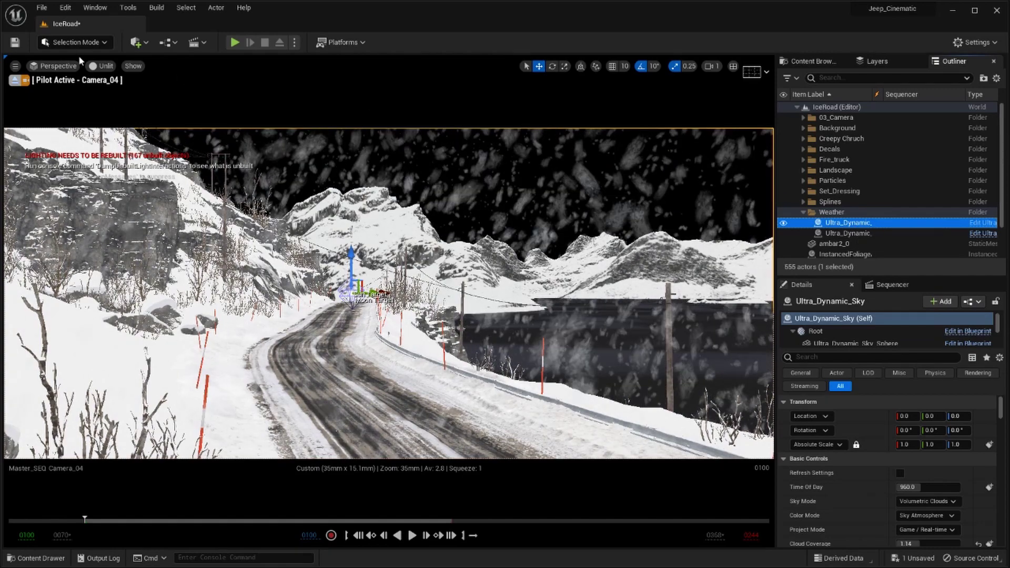
left_click(101, 66)
left_click(108, 97)
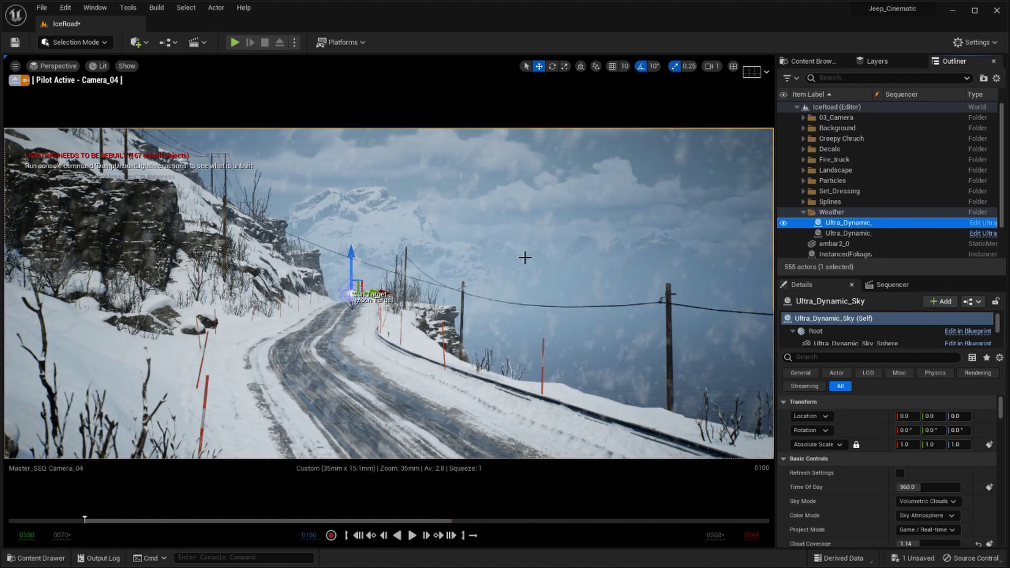
Step: Set Cloud Coverage to 2.0 and switch Sky Mode to Volumetric Aurora
scroll(864, 491, "down", 3)
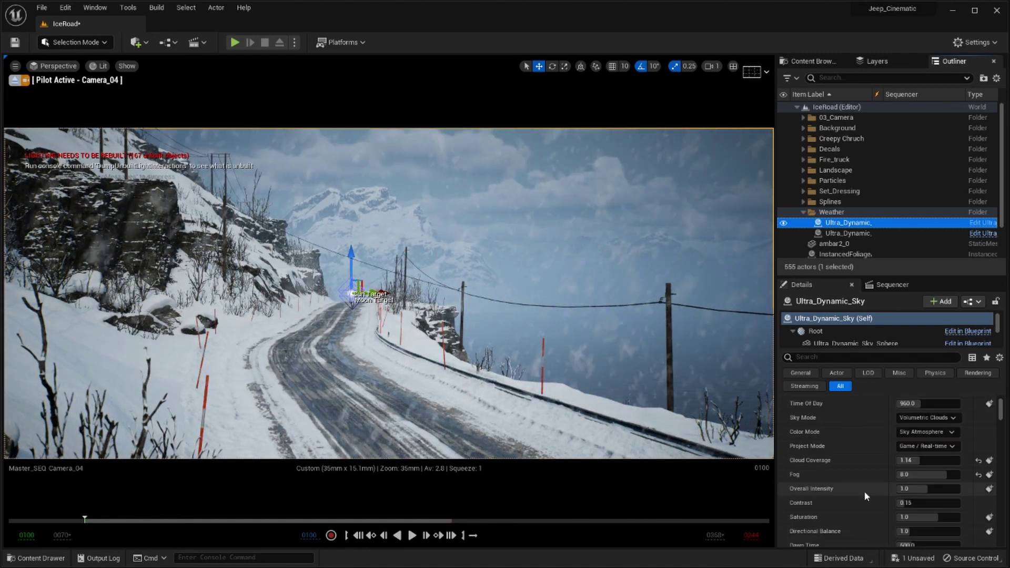
left_click(918, 460)
type("2")
key("Return")
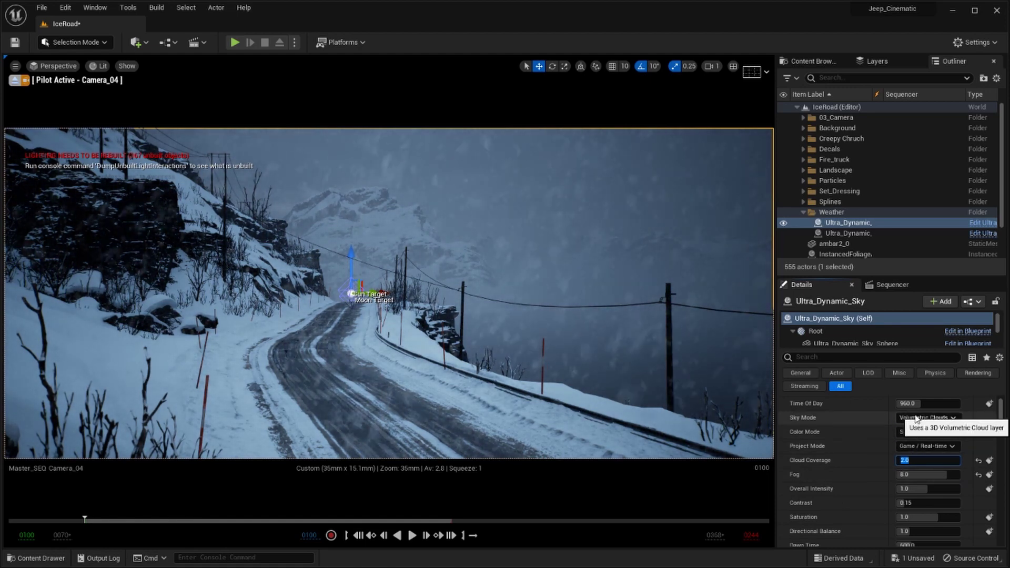
left_click(915, 417)
left_click(922, 468)
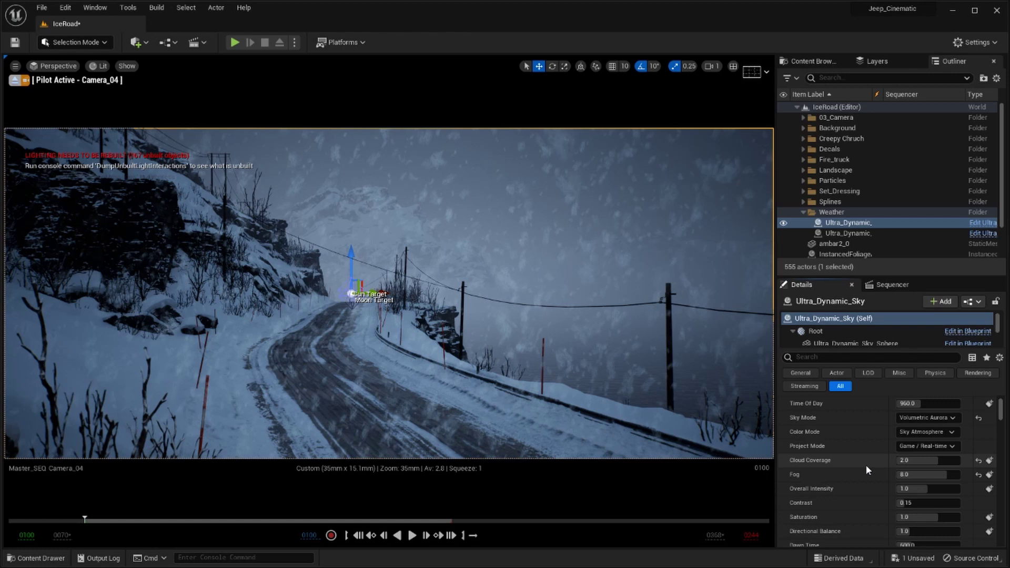
Step: Drag Time Of Day into night and raise Night Brightness to 3.0
left_click_drag(907, 404, 946, 403)
scroll(848, 490, "down", 3)
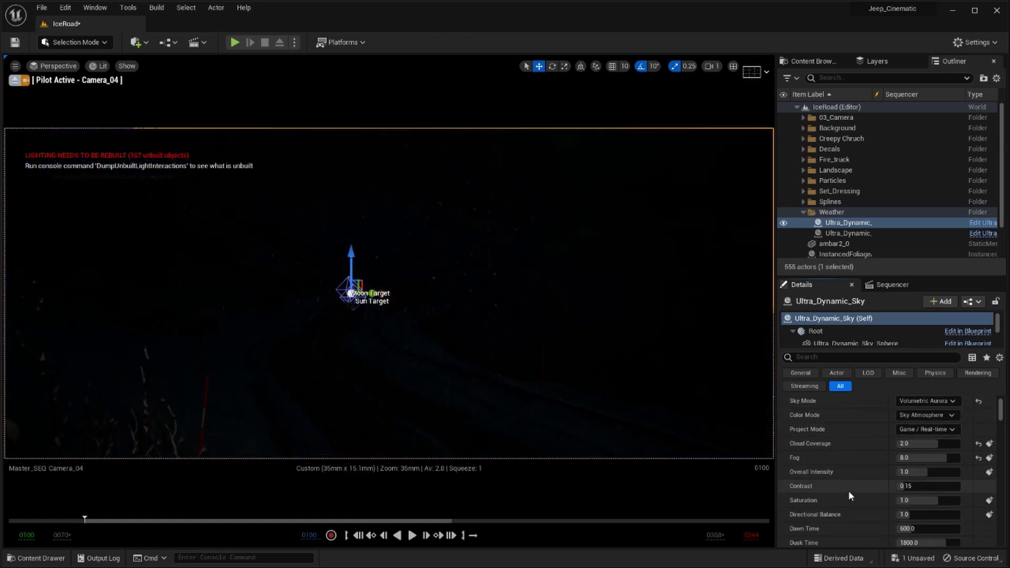
left_click(907, 490)
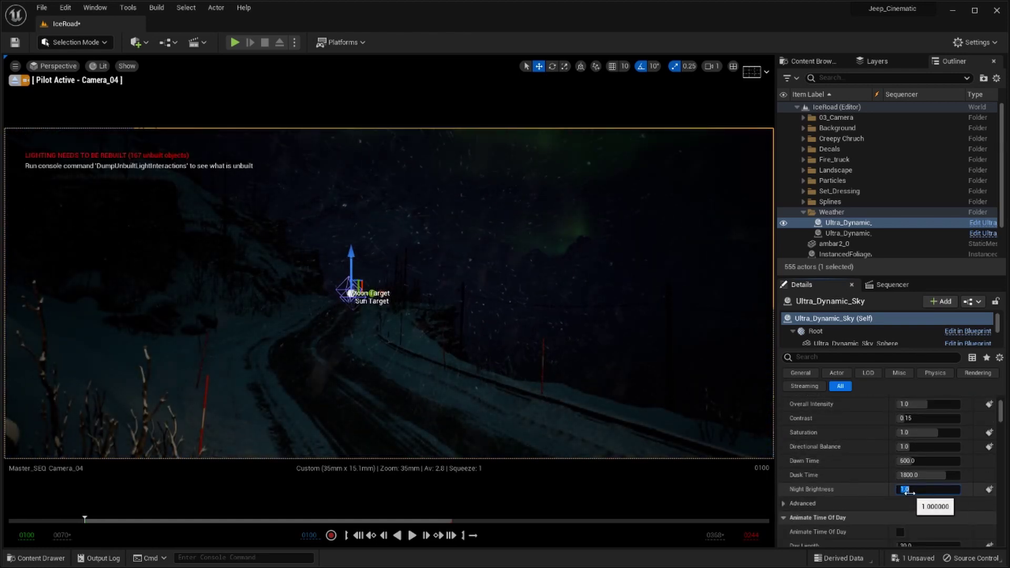
type("3")
key("Return")
scroll(882, 466, "up", 1)
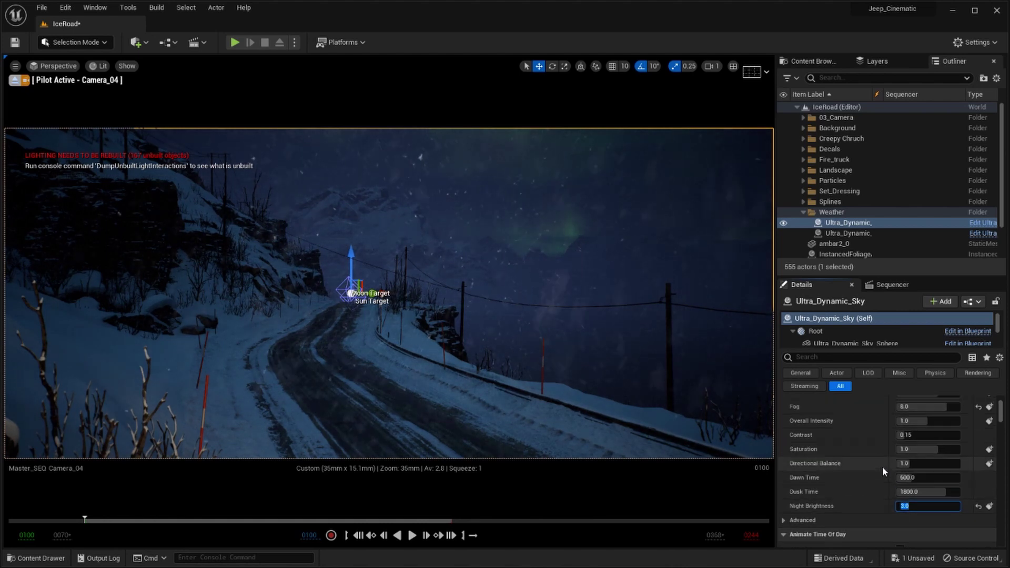
type("light shafts")
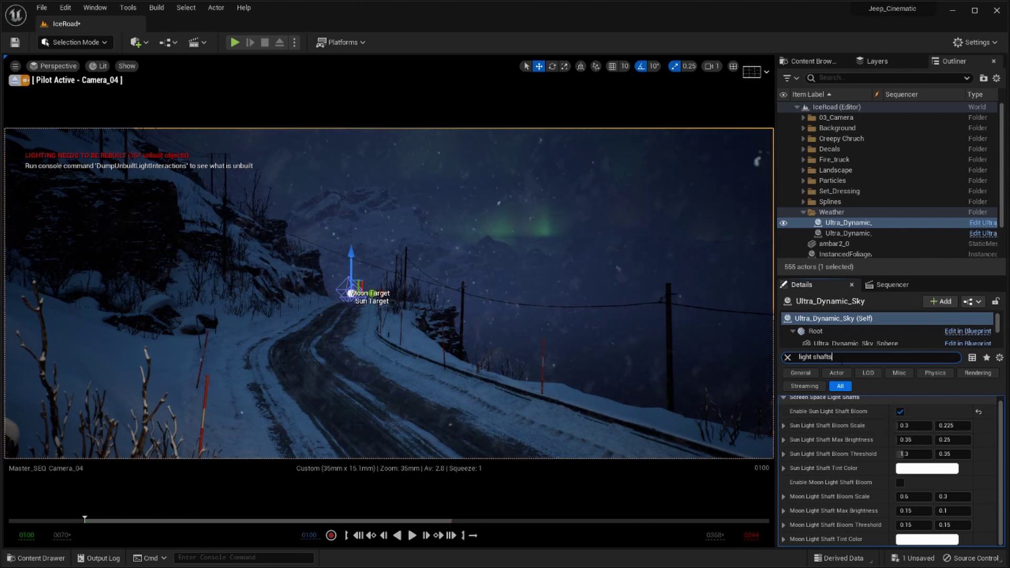
Step: Search Details for 'fog', enable Use Volumetric Fog, and edit Foggy Height Fog Falloff
key("ctrl+a")
type("fog")
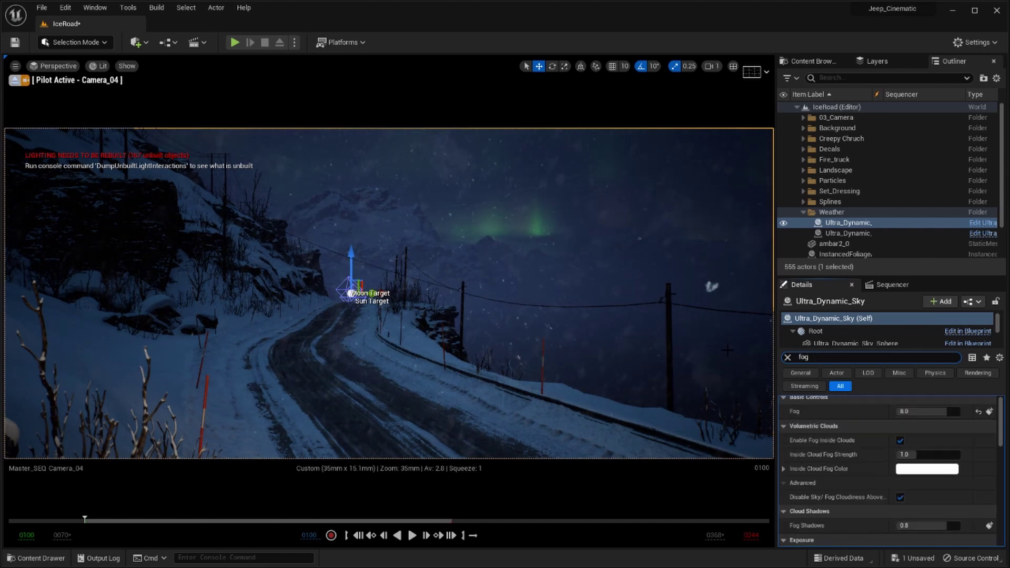
scroll(875, 421, "down", 5)
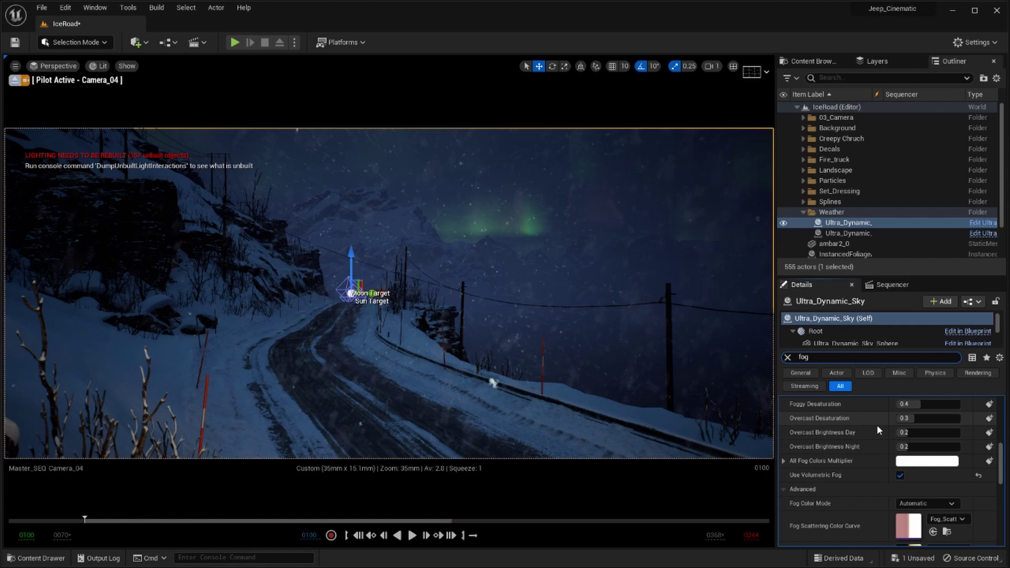
left_click(899, 476)
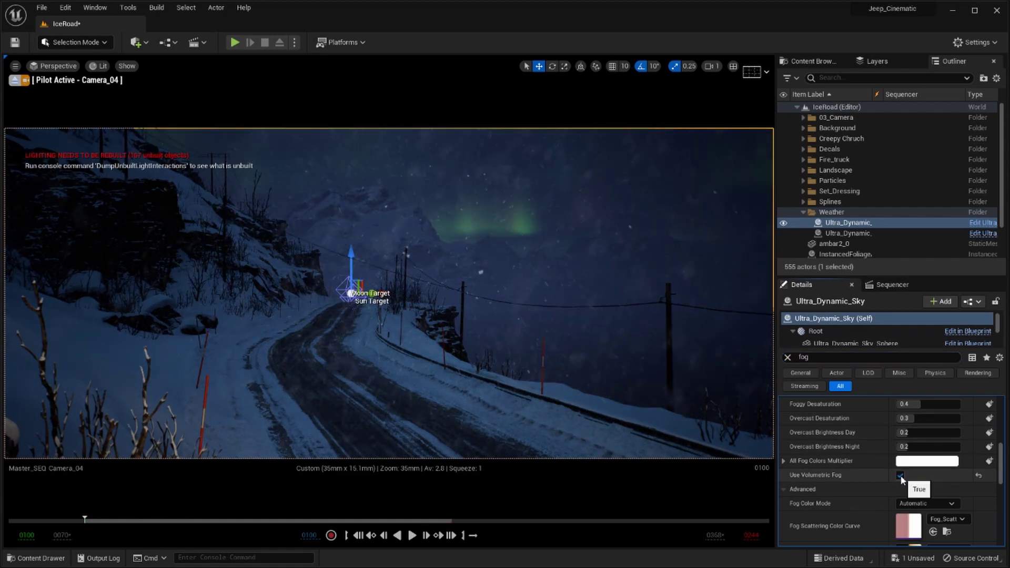
scroll(878, 485, "down", 10)
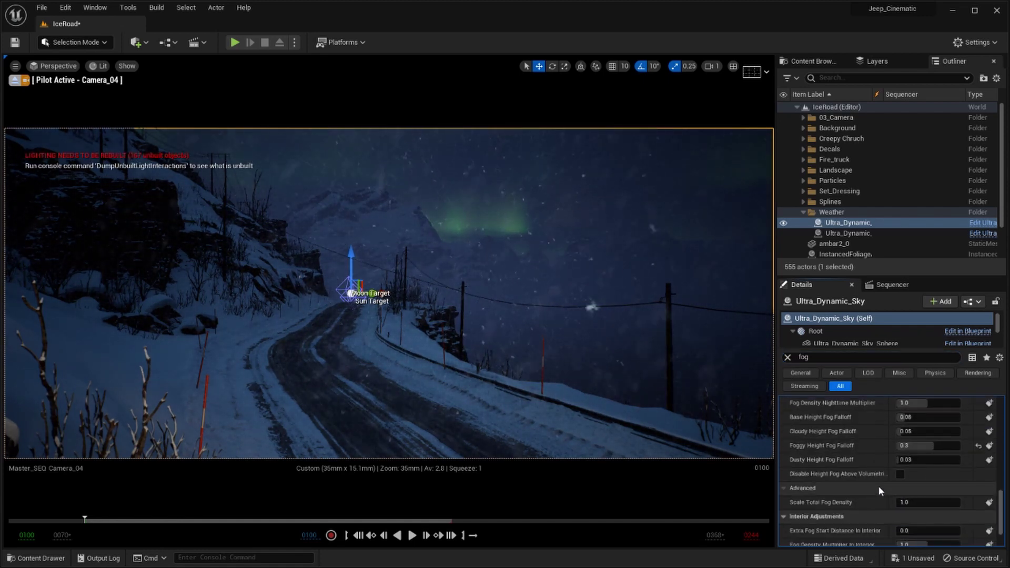
left_click(926, 445)
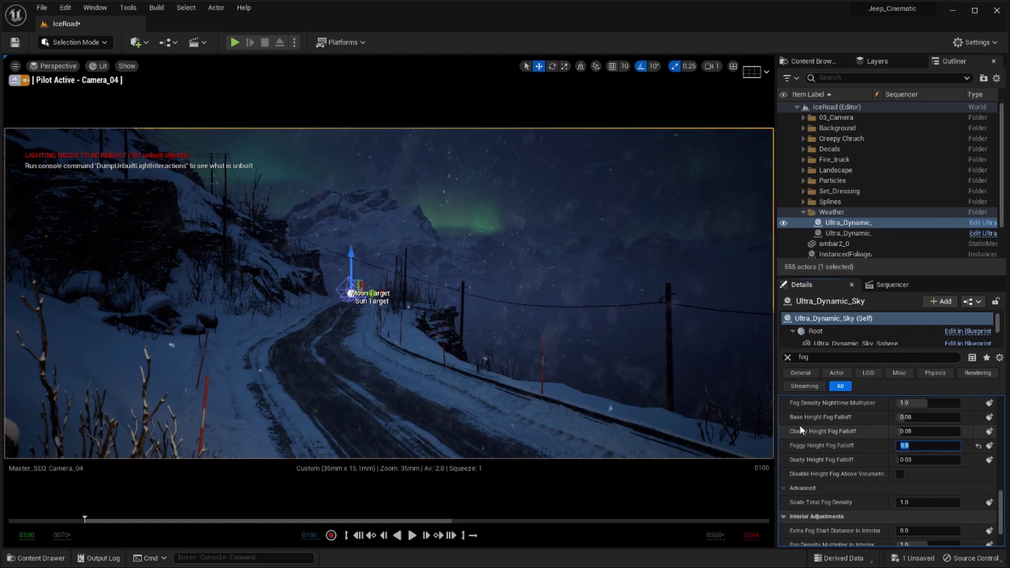
left_click(833, 233)
Step: Clear the selection, then select the Ultra_Dynamic_Weather actor in the Outliner
left_click(528, 279)
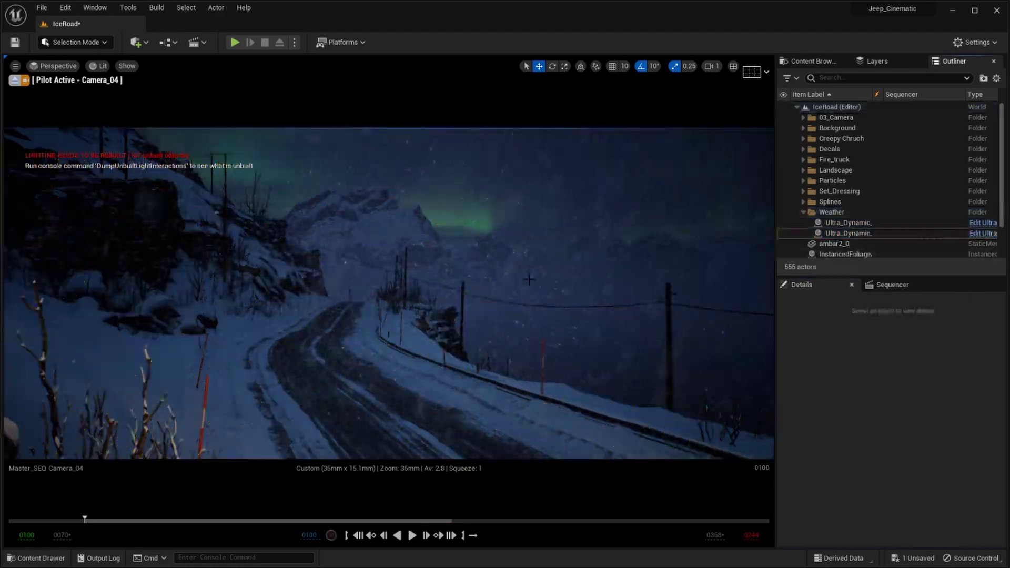
left_click(885, 234)
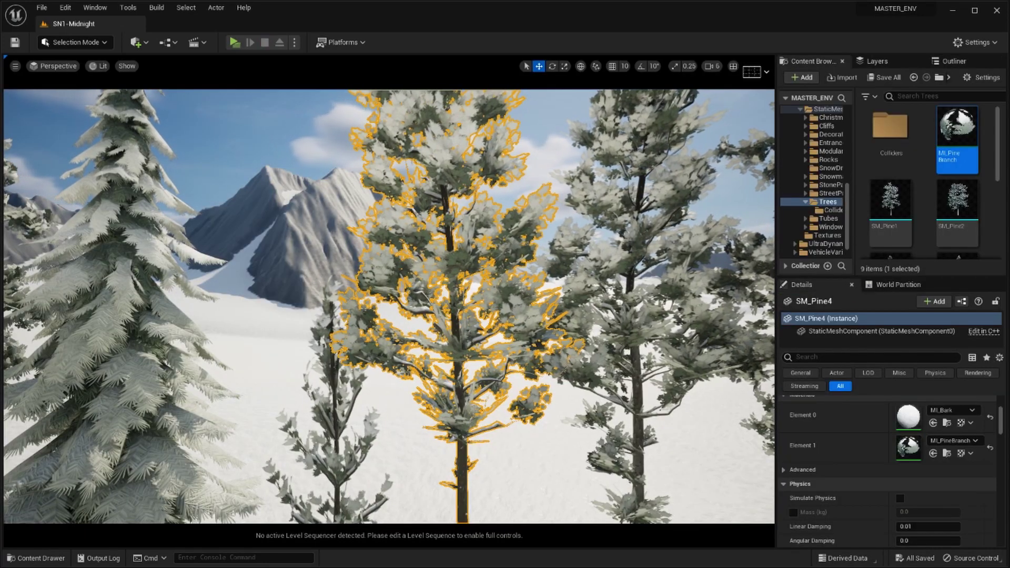
Step: Play Master_SEQ, previewing Camera_03 through Camera_07, then replay from Camera_06's overhead shot
left_click(235, 153)
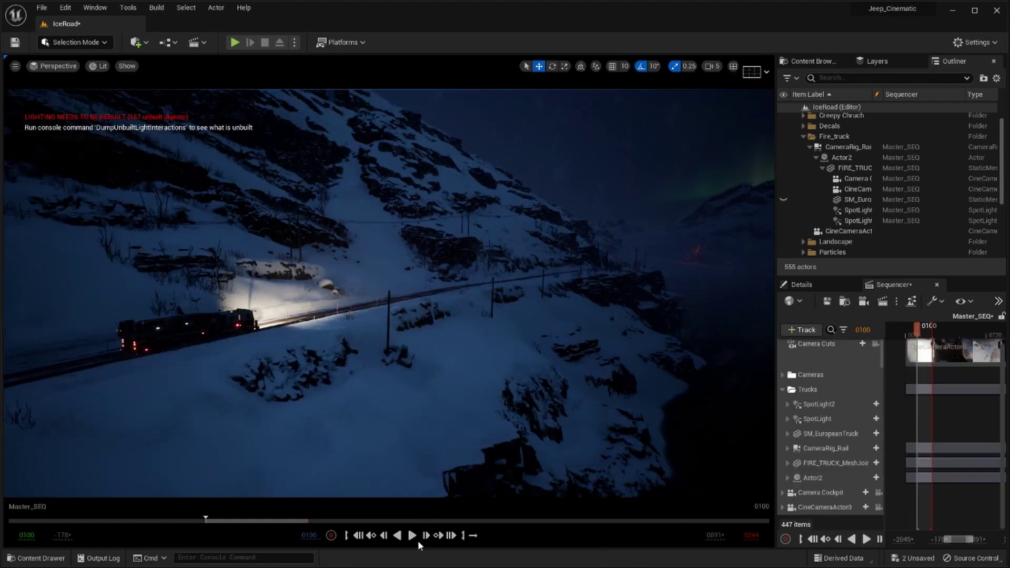
left_click(413, 535)
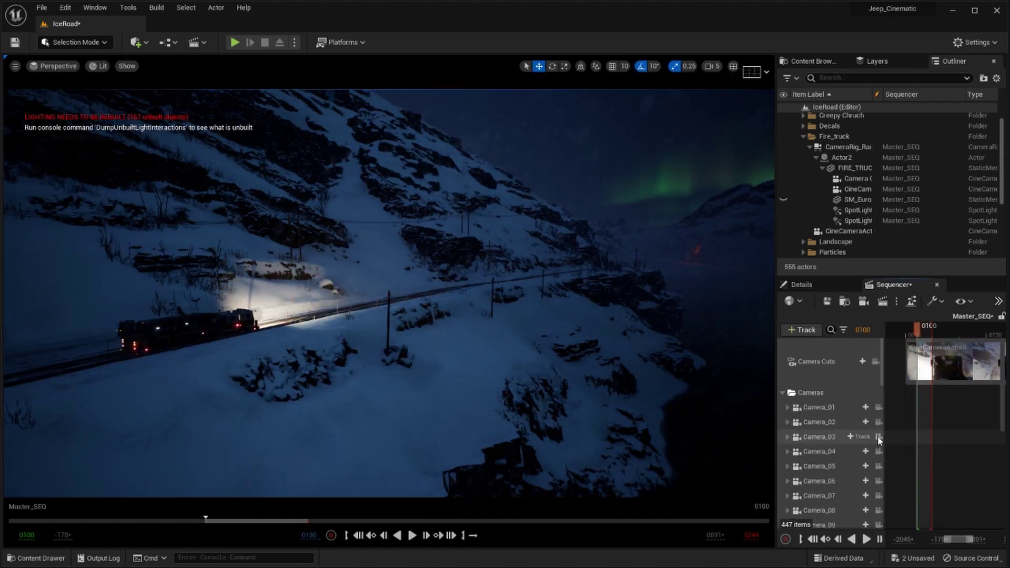
left_click(878, 436)
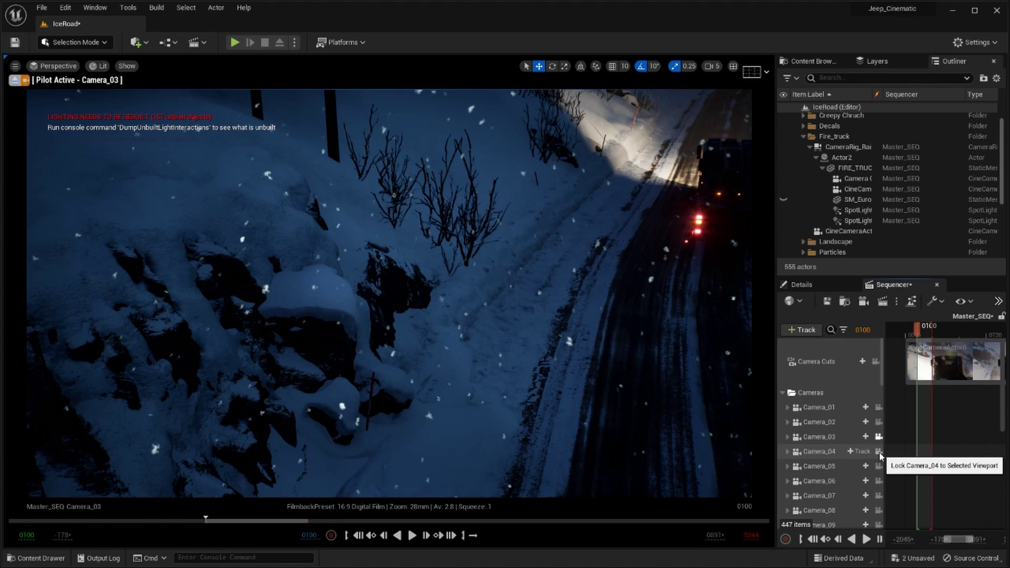
left_click(878, 451)
left_click(878, 466)
left_click(878, 481)
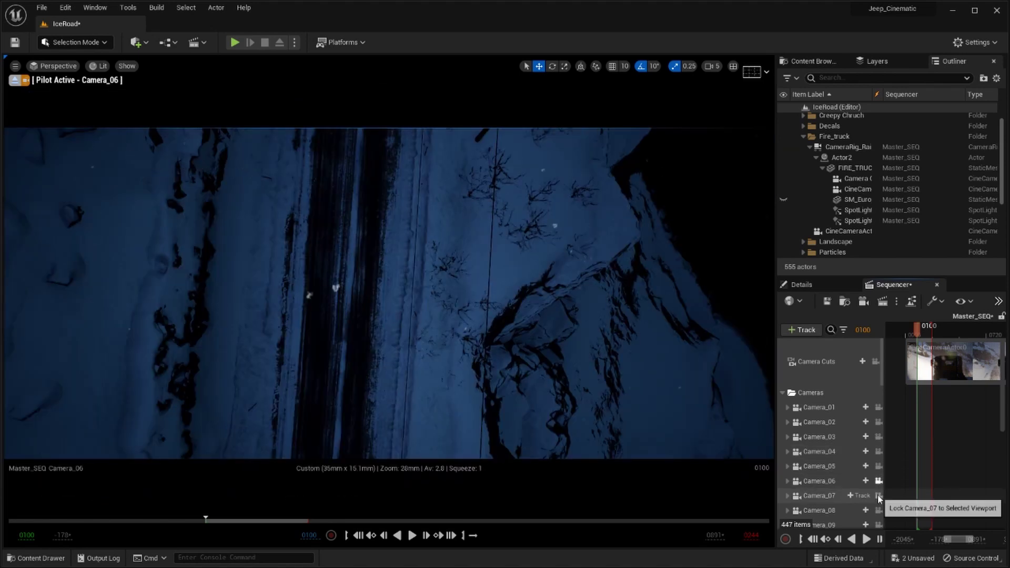
left_click(879, 496)
left_click(878, 481)
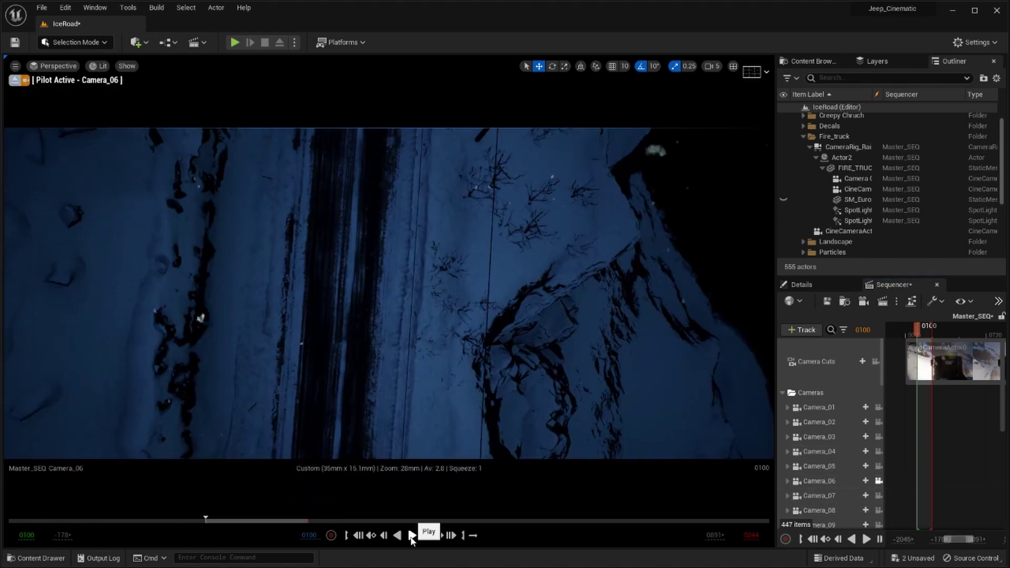
left_click(412, 535)
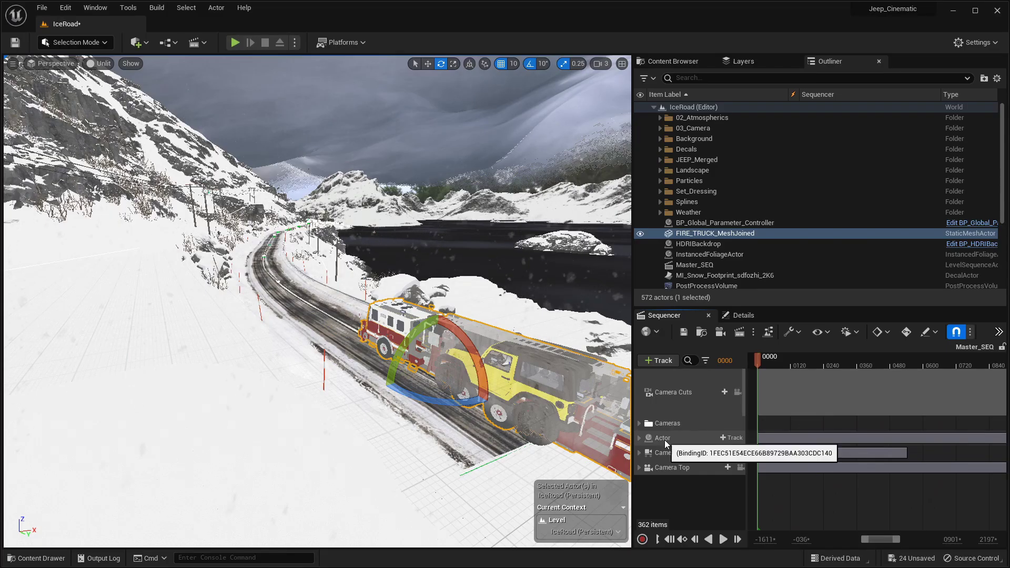
Step: Delete the jeep's Actor track from Master_SEQ and collapse the JEEP_Merged folder
left_click(664, 438)
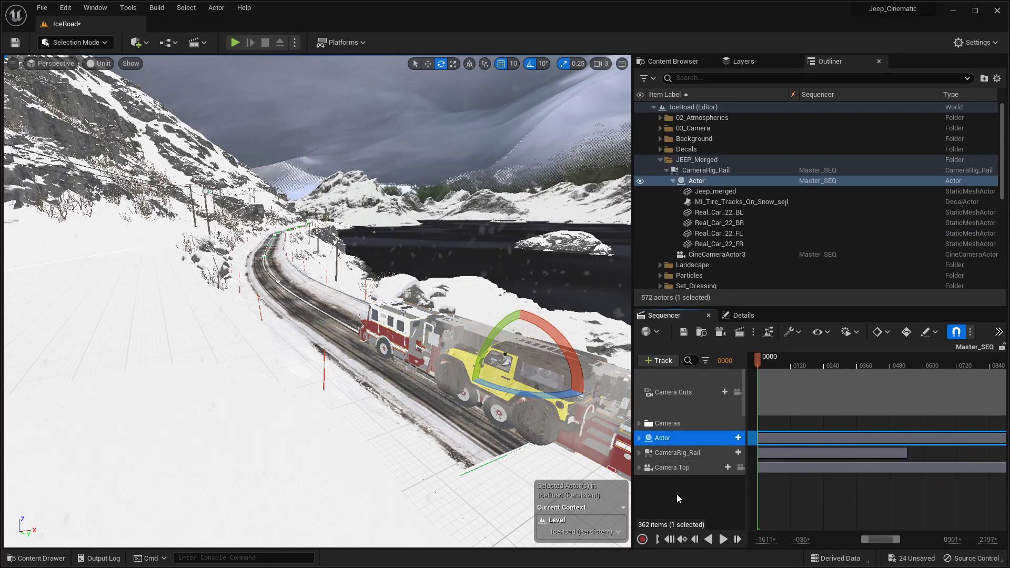
key("Delete")
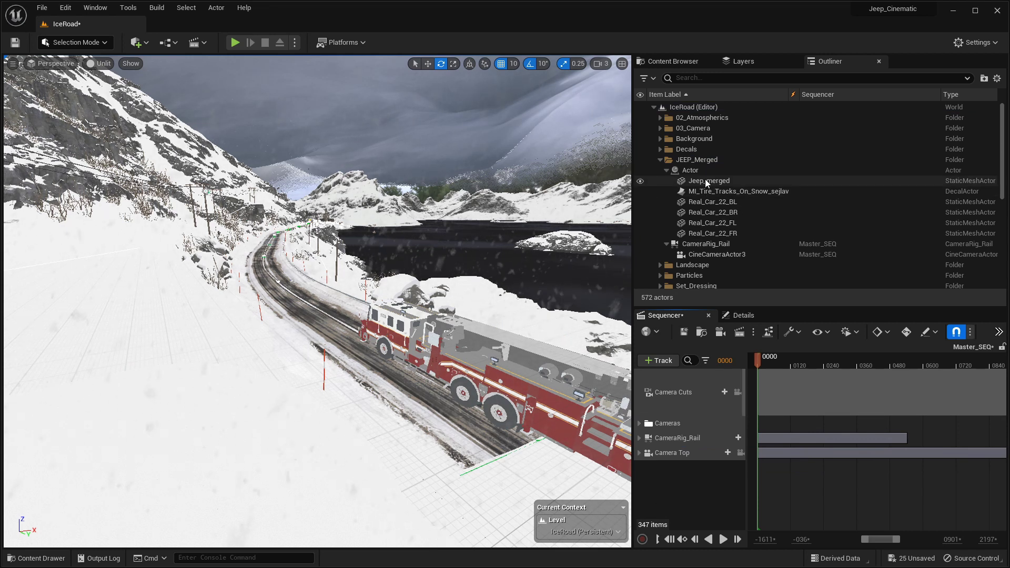
left_click(677, 454)
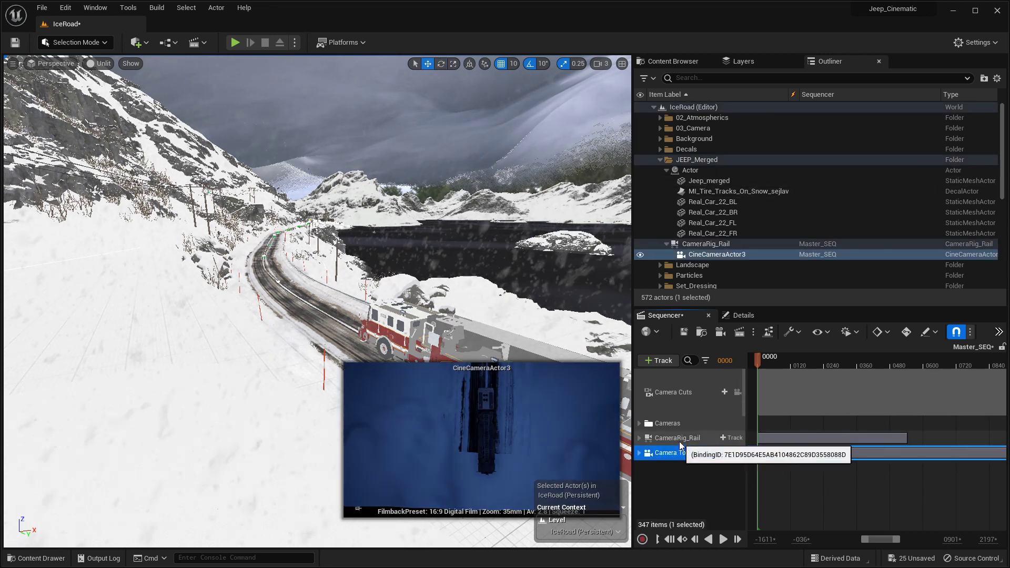
left_click(680, 439)
left_click(683, 485)
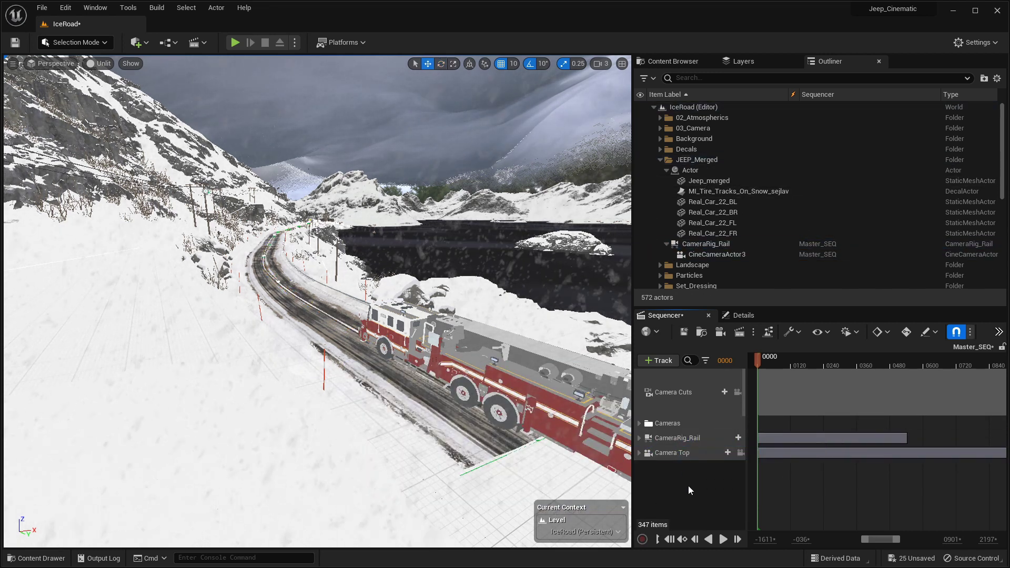
left_click(661, 159)
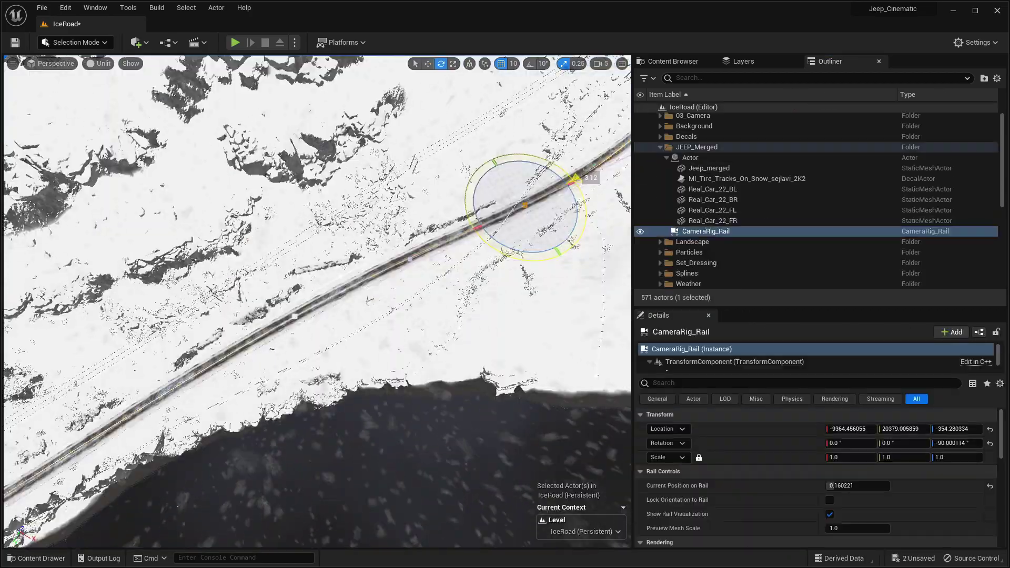
Step: Rotate CameraRig_Rail around a pivot on the road so the rail follows the road
left_click_drag(473, 253, 81, 168, "alt")
key("w")
key("e")
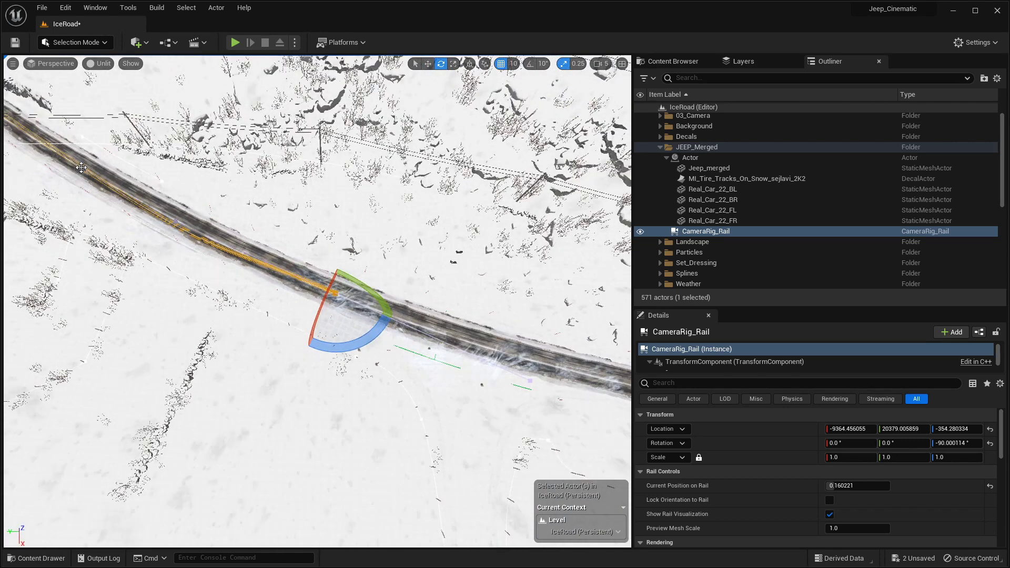
middle_click(81, 167, "alt")
left_click_drag(126, 194, 128, 198)
key("r")
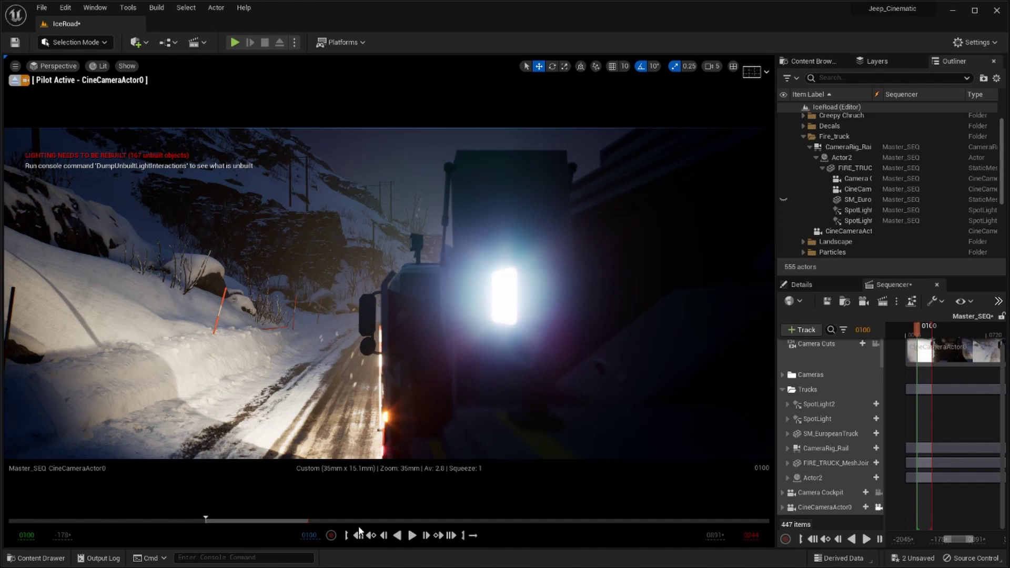
Step: Play the truck shot, rewind to the first frame, check Camera Cockpit, then replay from the start
left_click(411, 535)
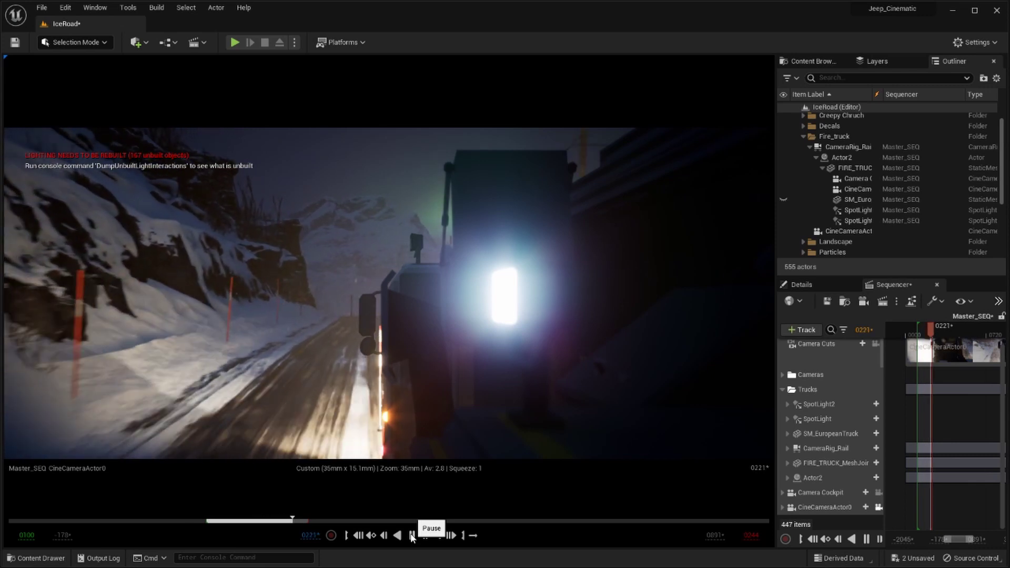
left_click(358, 536)
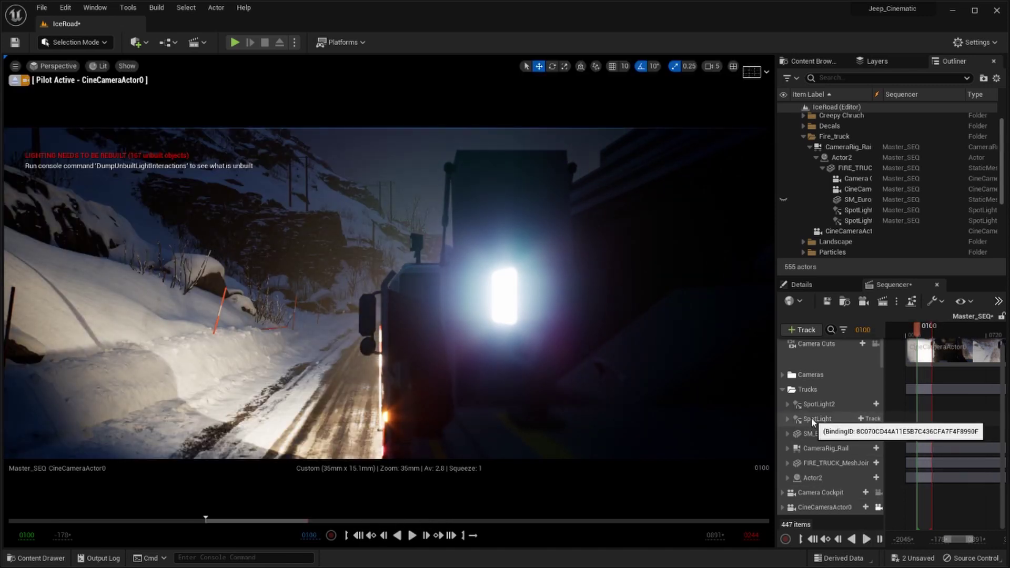
left_click(878, 493)
left_click(878, 492)
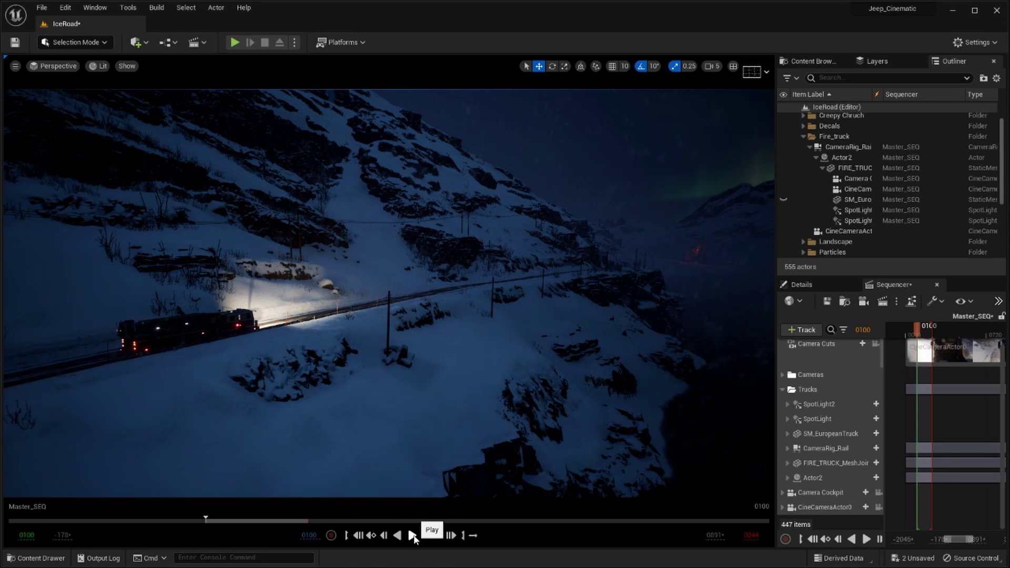
left_click(412, 535)
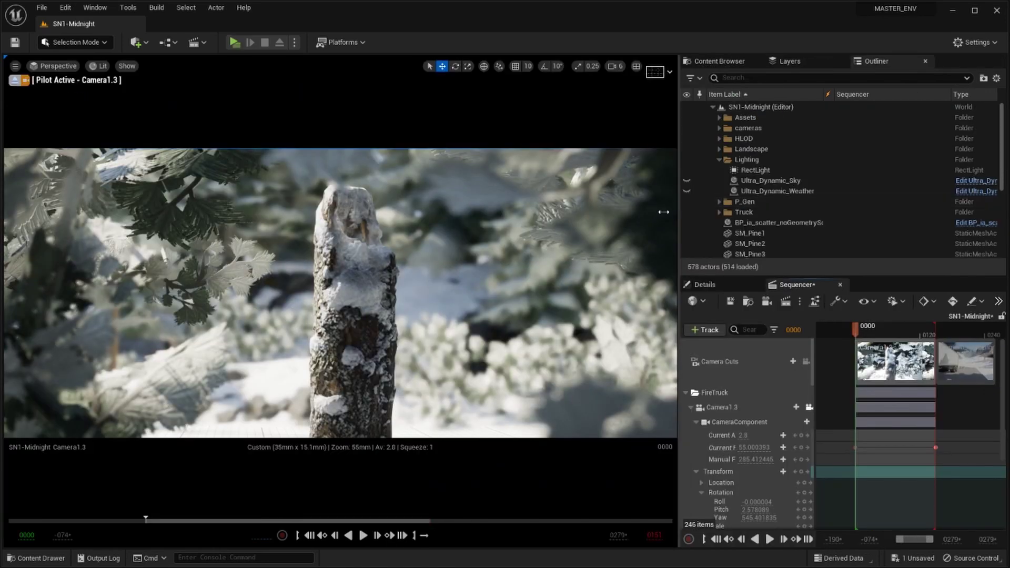
Step: In the Movie Render Queue, replace the job's JPG sequence output with a multilayer 16-bit EXR sequence
left_click(786, 302)
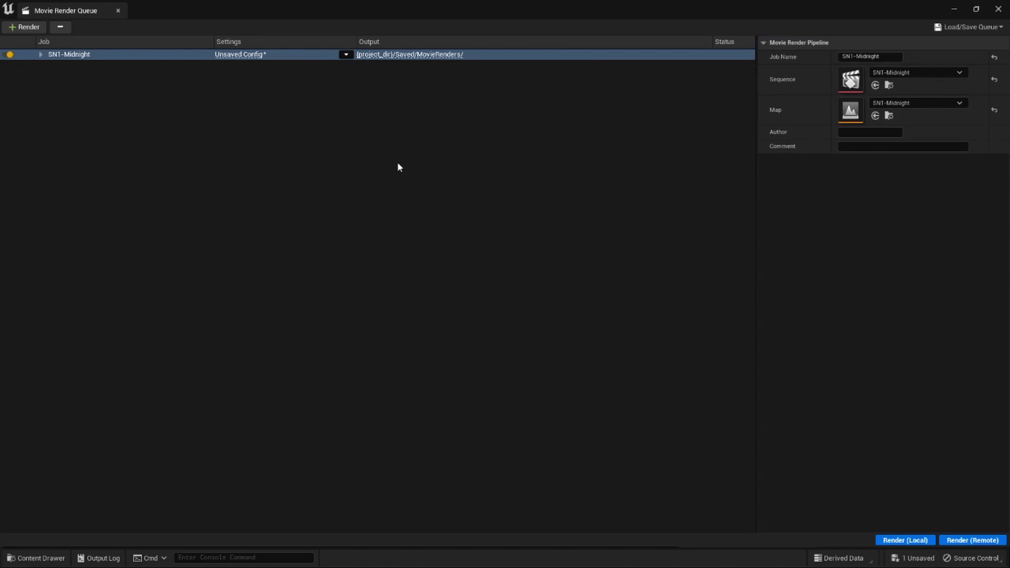
left_click(242, 55)
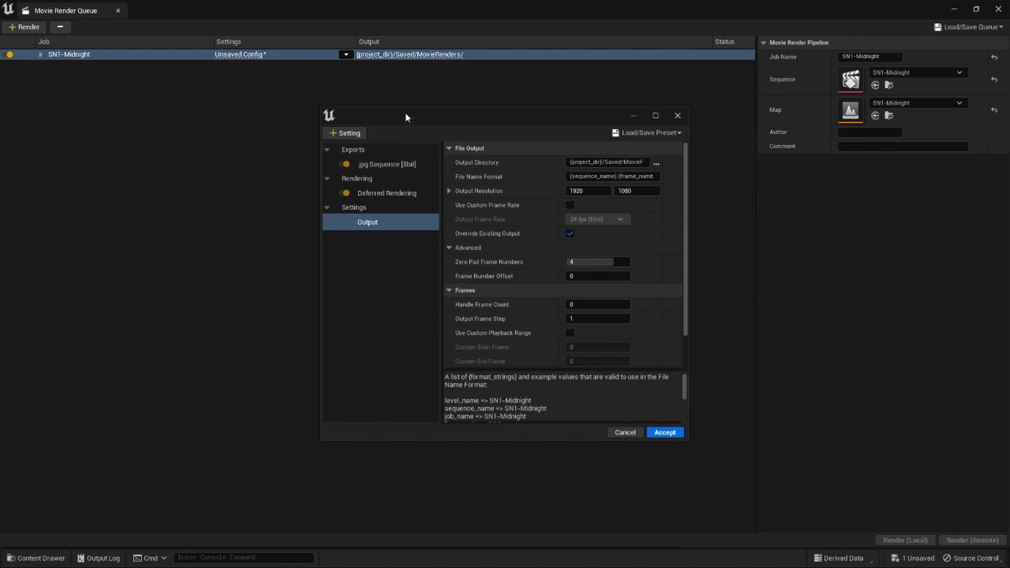
left_click(396, 164)
key("Delete")
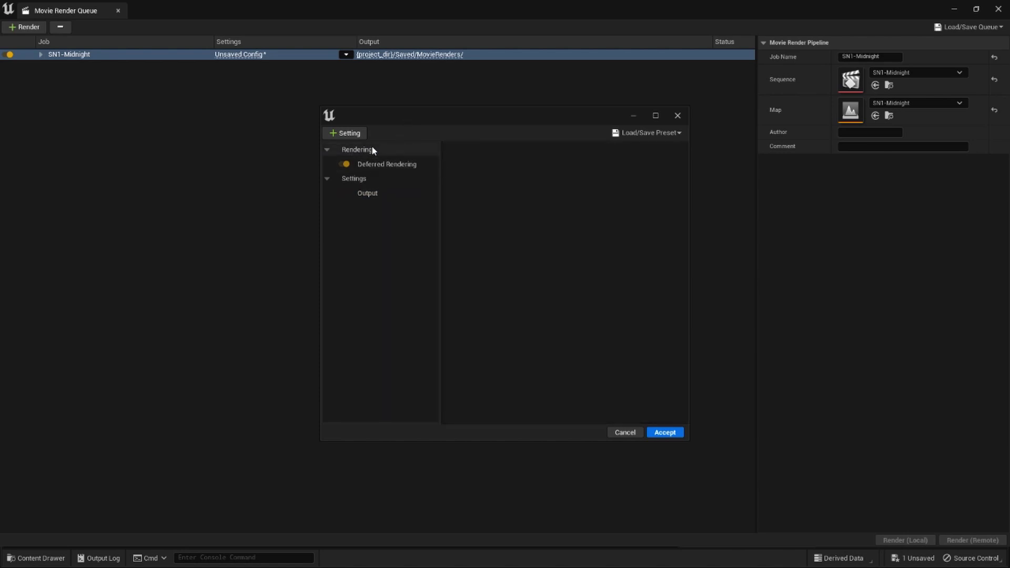
left_click(349, 133)
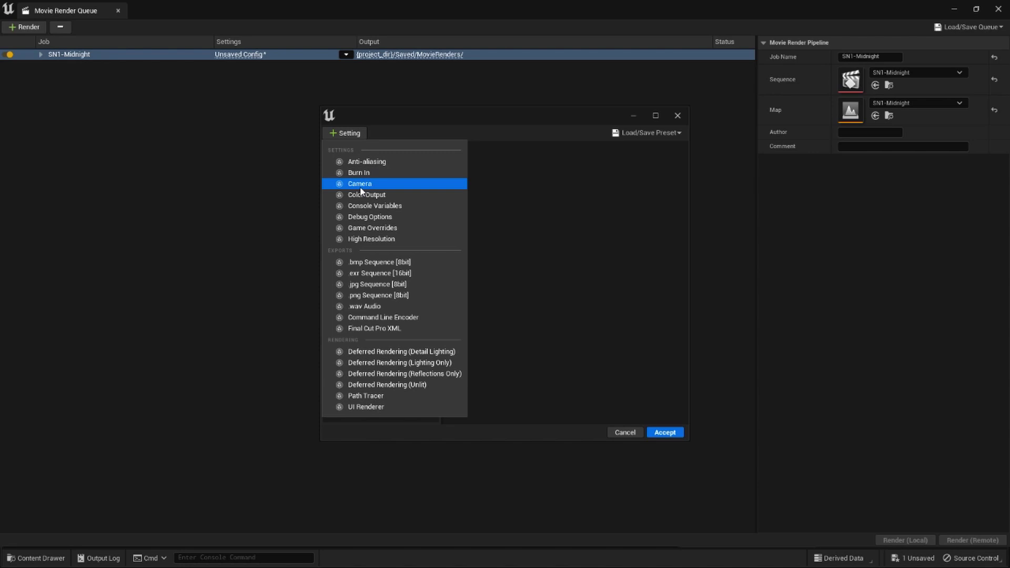
left_click(364, 273)
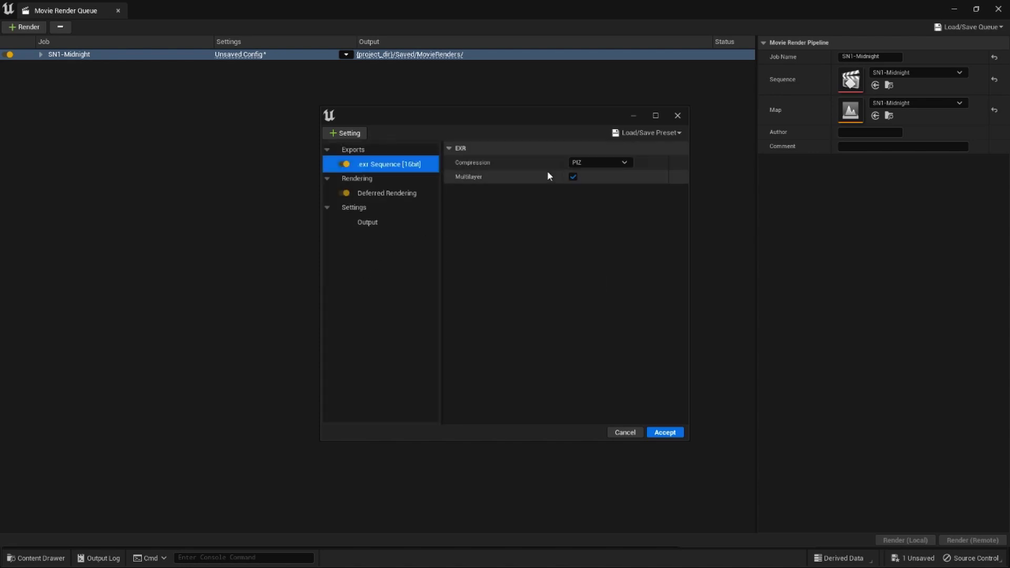
left_click(573, 177)
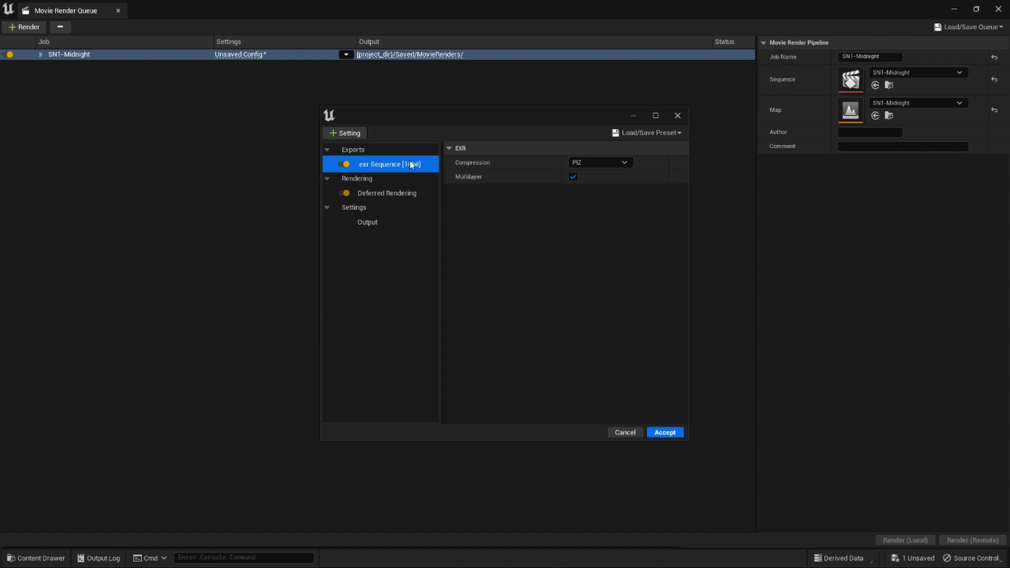
left_click(348, 133)
Step: Add Game Overrides, edit the r.motionblurquality value, check the output directory, and accept the settings
left_click(376, 230)
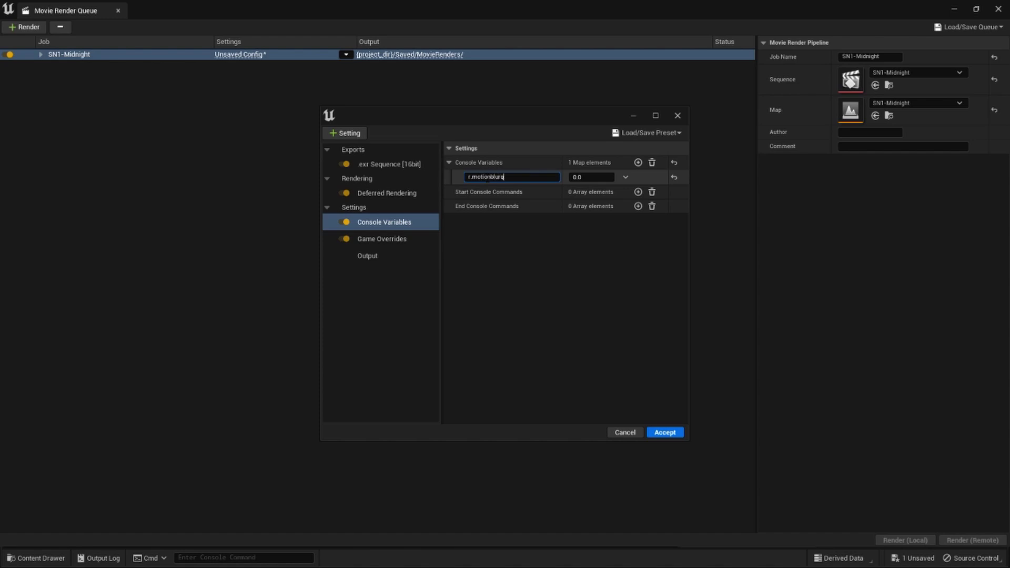
left_click(588, 176)
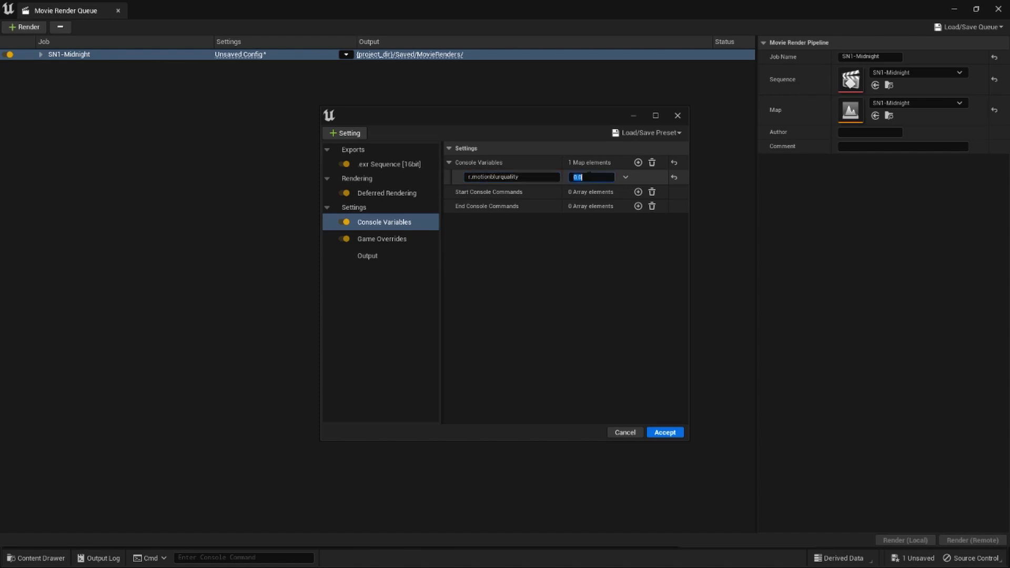
left_click(367, 256)
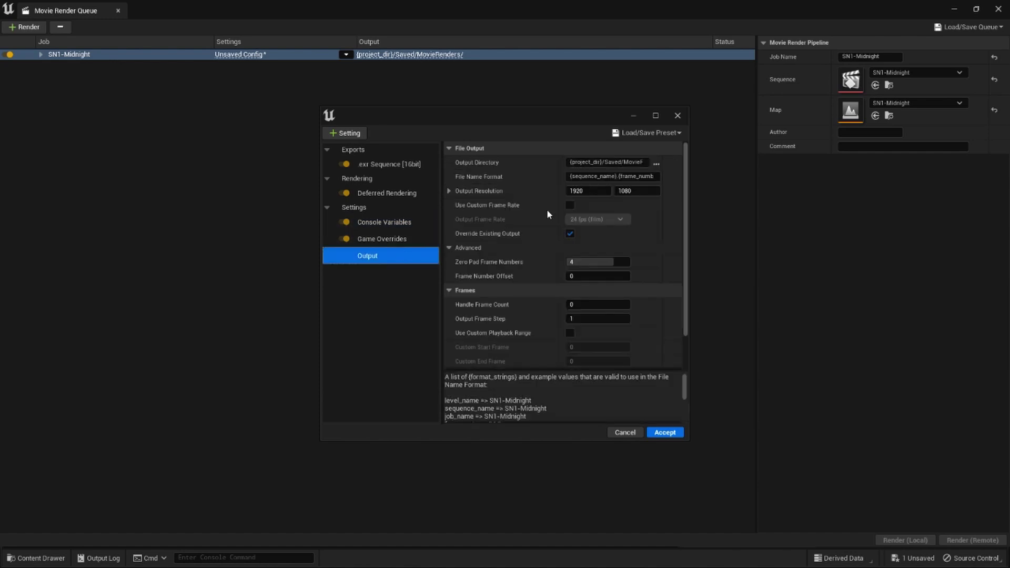
left_click(656, 163)
key("Escape")
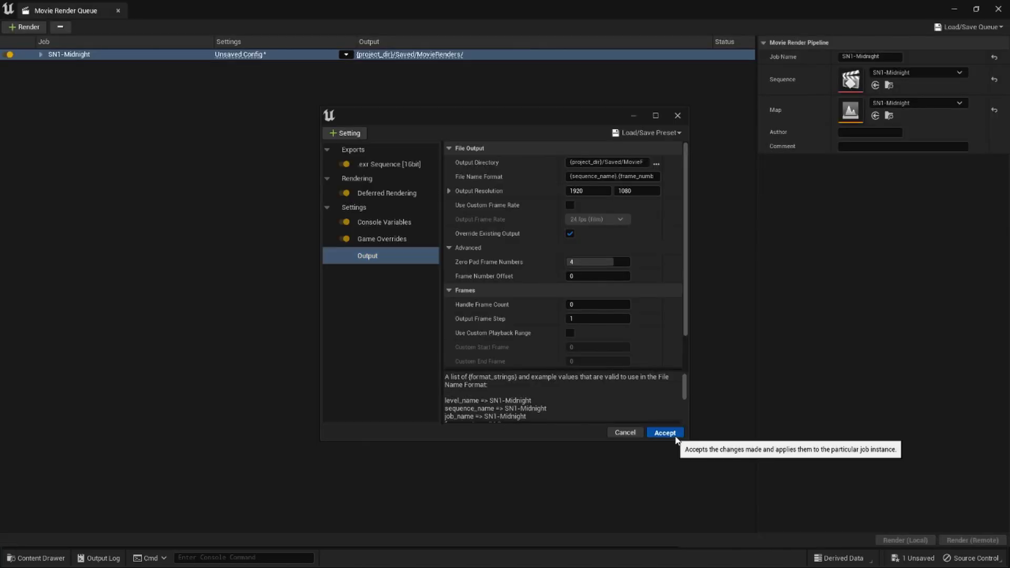
left_click(676, 436)
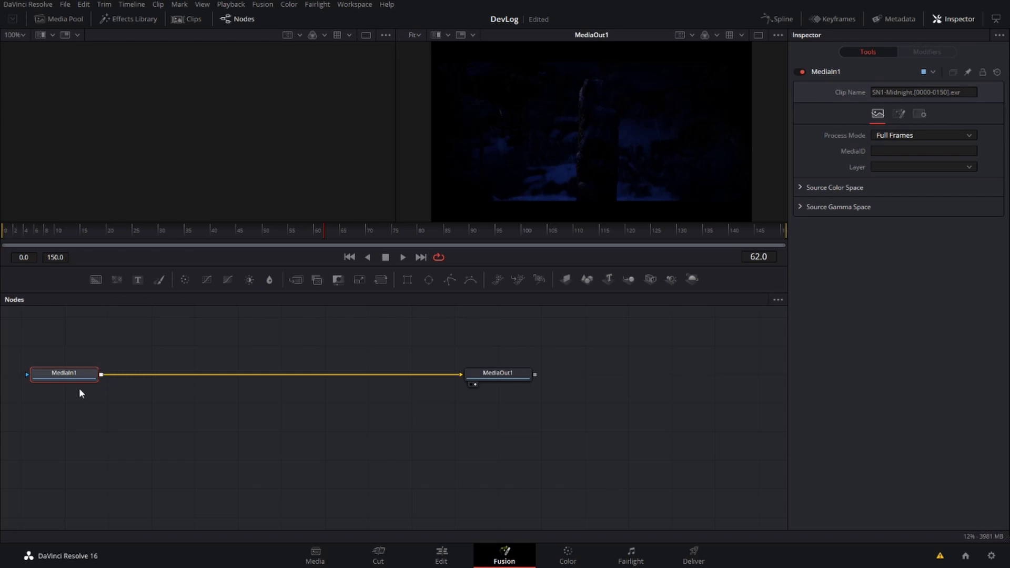
Step: Insert a Color Space Transform node into the Fusion node chain
key("shift+space")
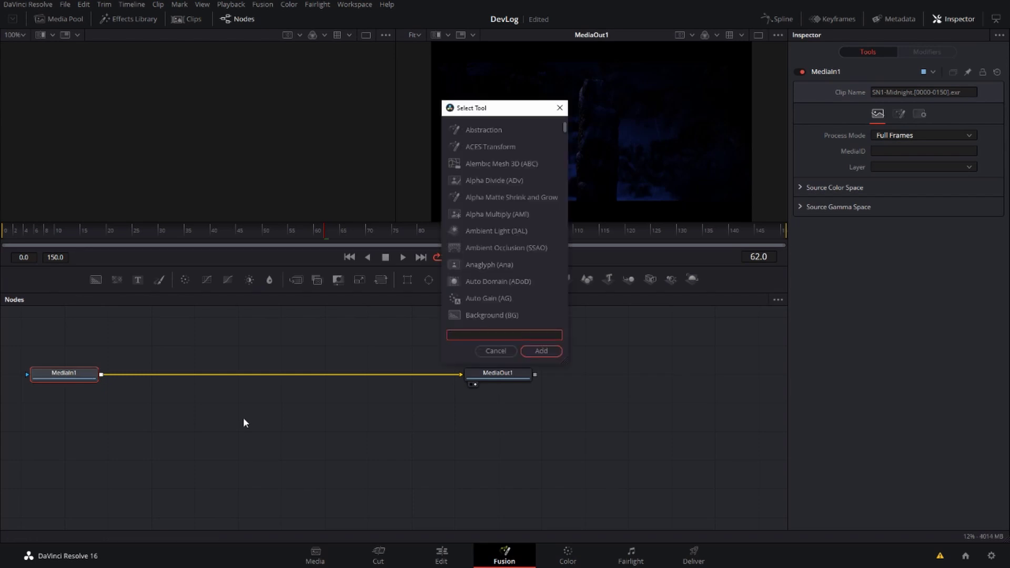
type("color")
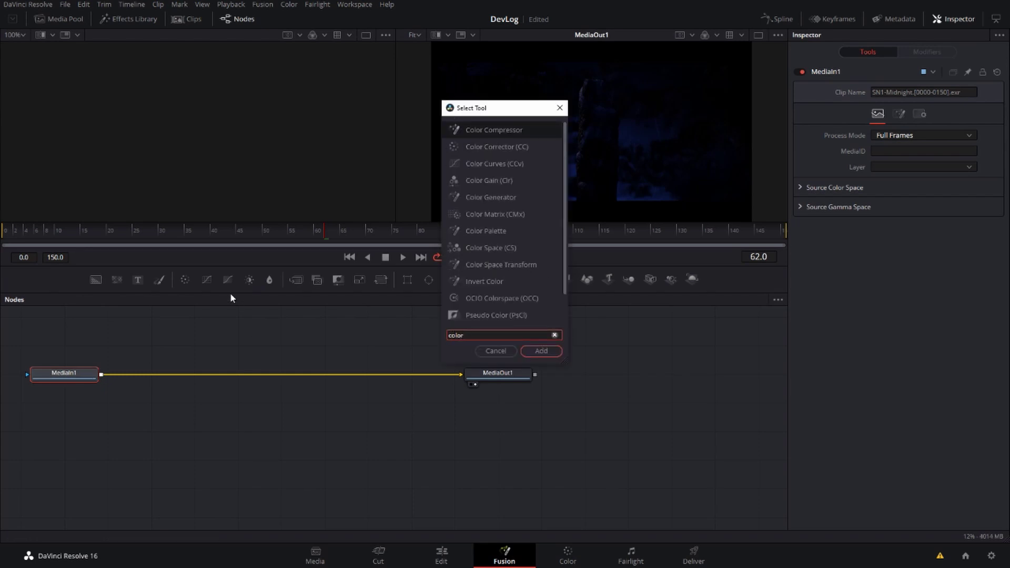
left_click(472, 264)
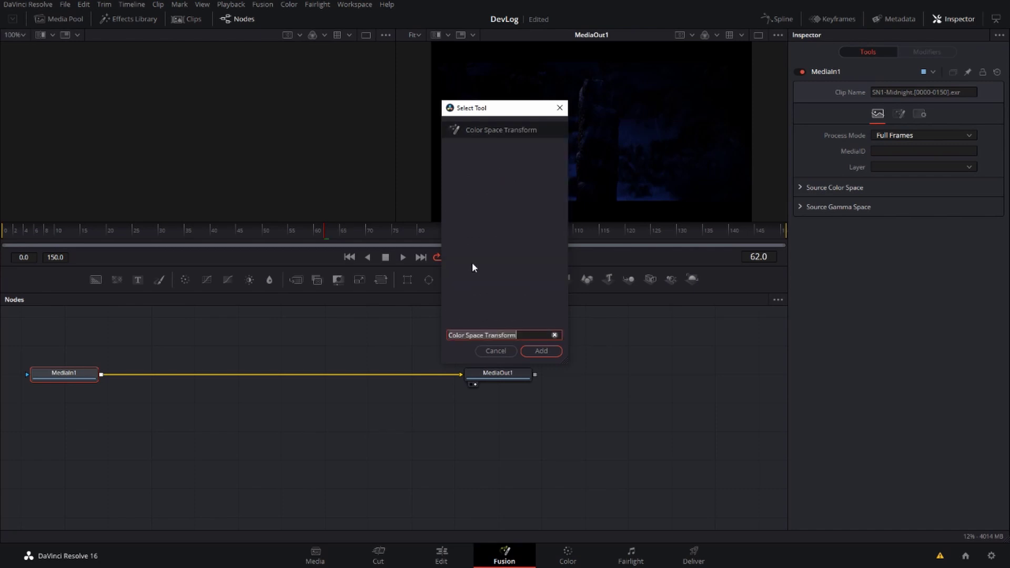
left_click(527, 352)
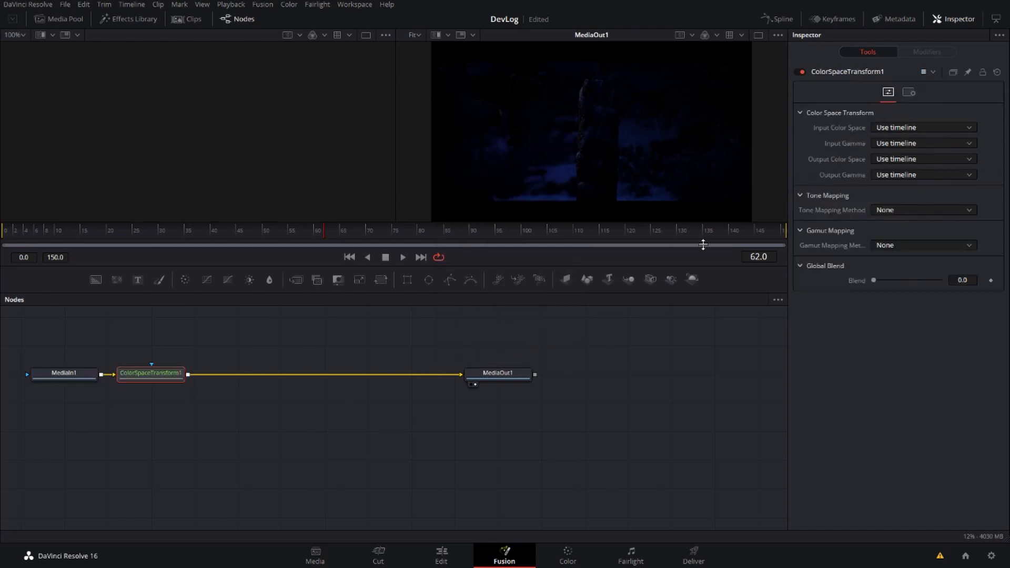
Step: Set the transform to ACES (AP1) input, Linear input gamma and ACES (AP1) output
left_click(901, 128)
left_click(883, 154)
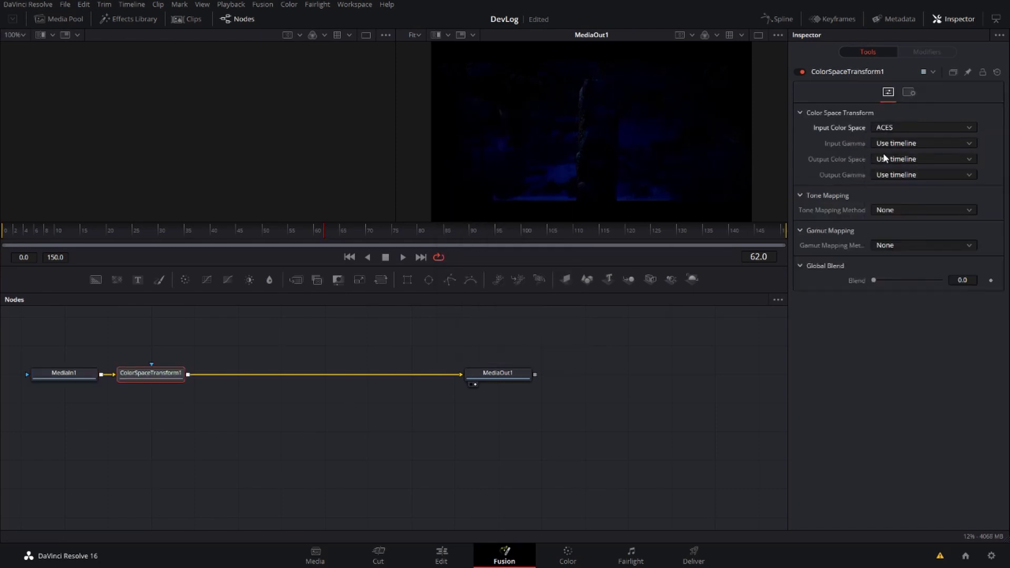
left_click(892, 144)
scroll(891, 174, "down", 4)
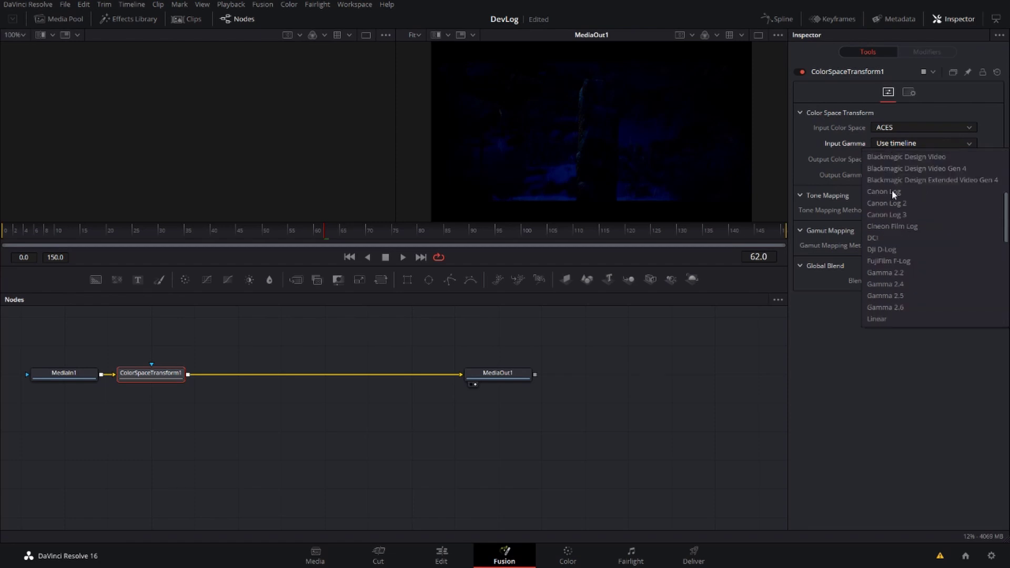
left_click(882, 319)
left_click(888, 159)
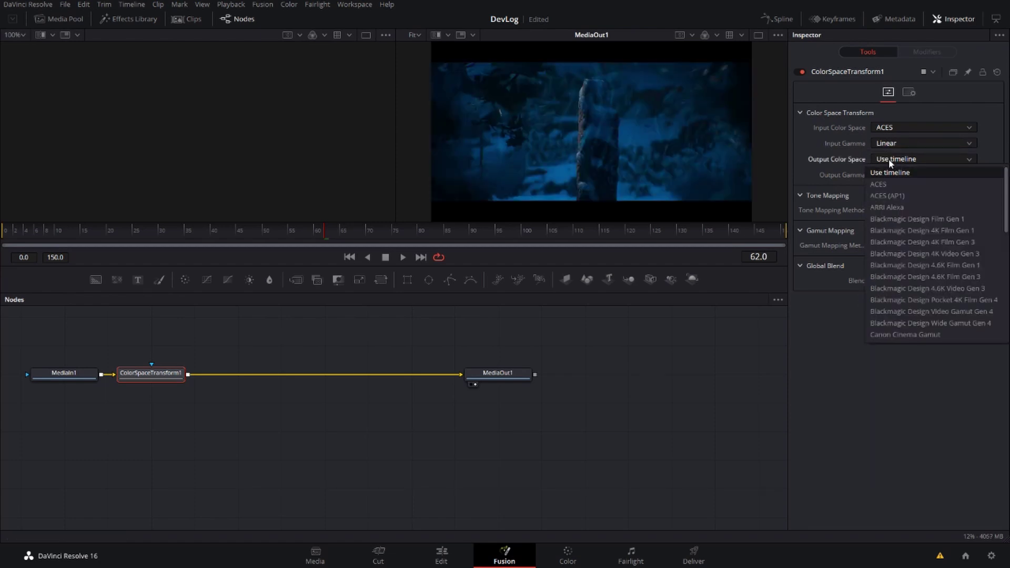
left_click(886, 196)
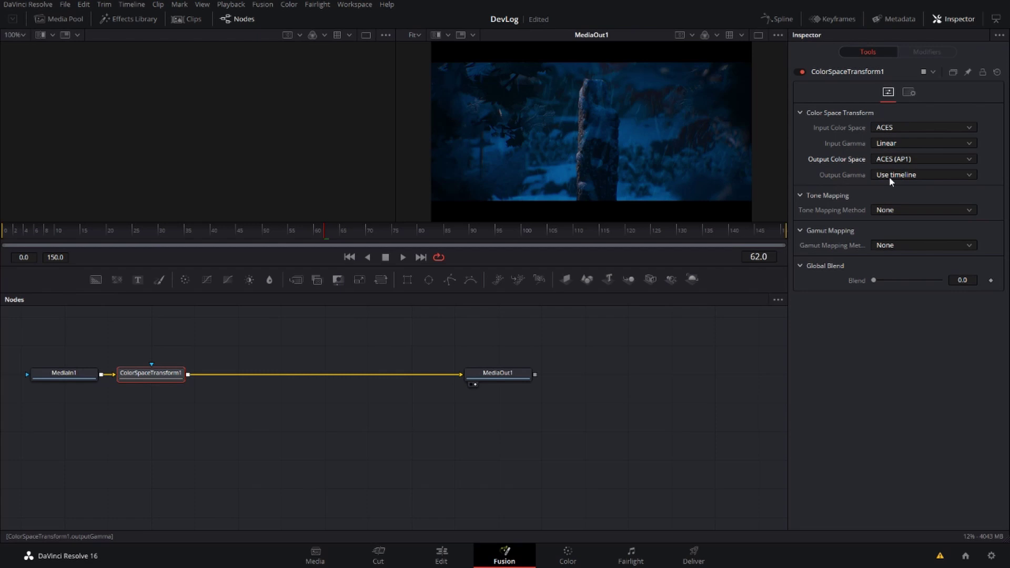
left_click(890, 128)
left_click(889, 162)
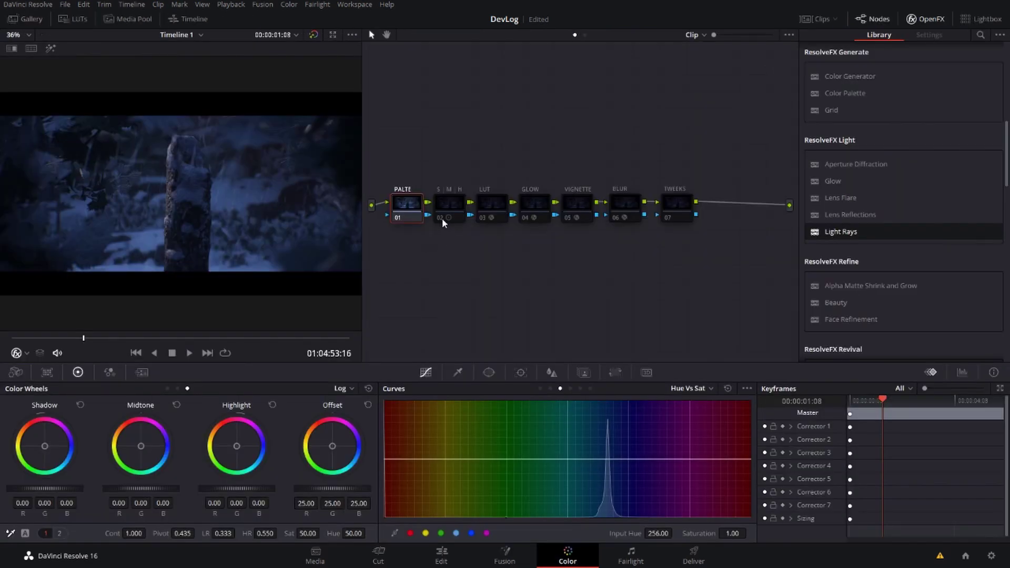
Step: Enable the S|M|H, LUT, GLOW, VIGNETTE and BLUR nodes, scrubbing the shot to preview the grade
left_click(440, 219)
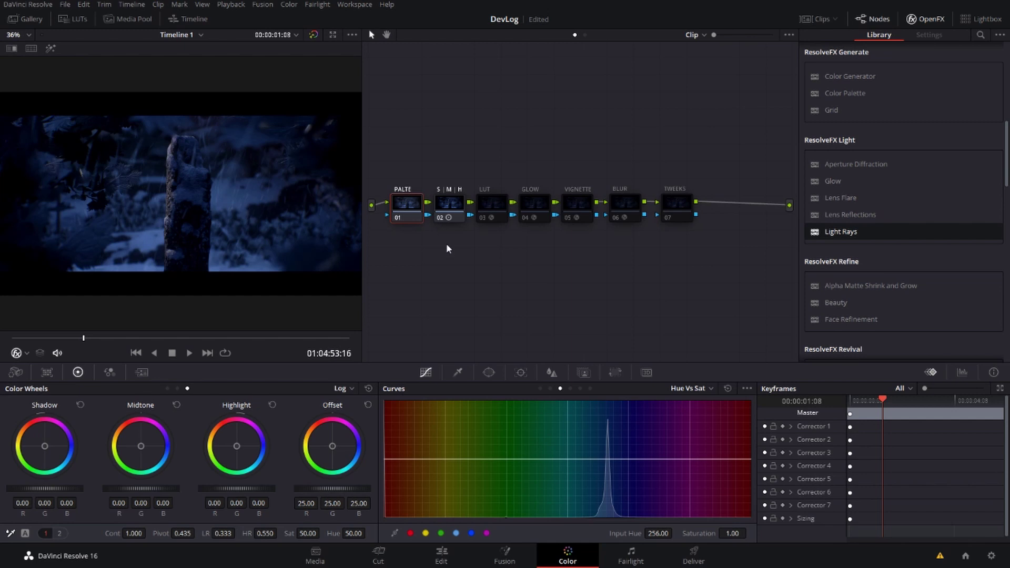
left_click(483, 220)
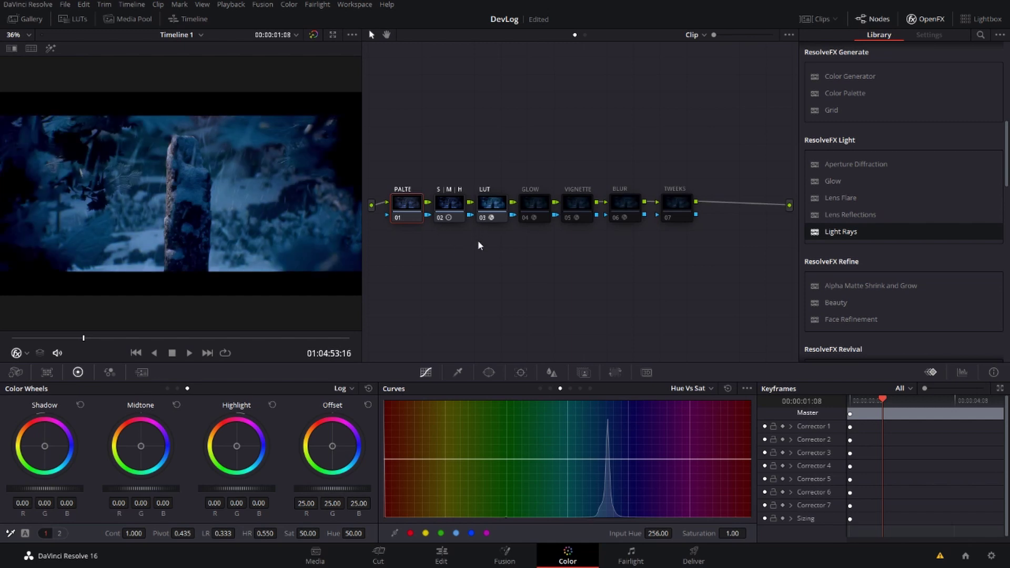
left_click(526, 220)
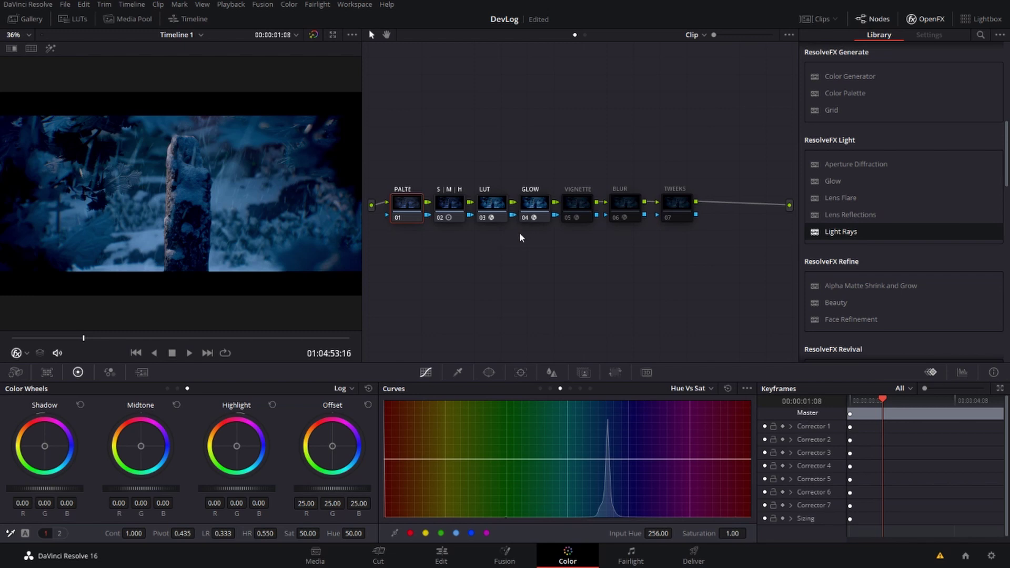
left_click(169, 338)
left_click_drag(181, 344, 242, 343)
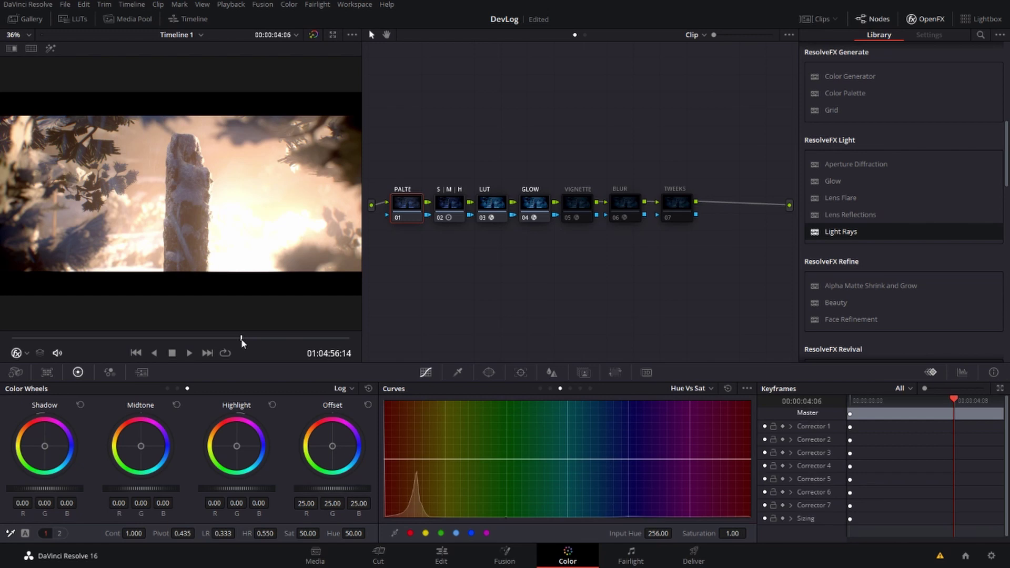
left_click(568, 220)
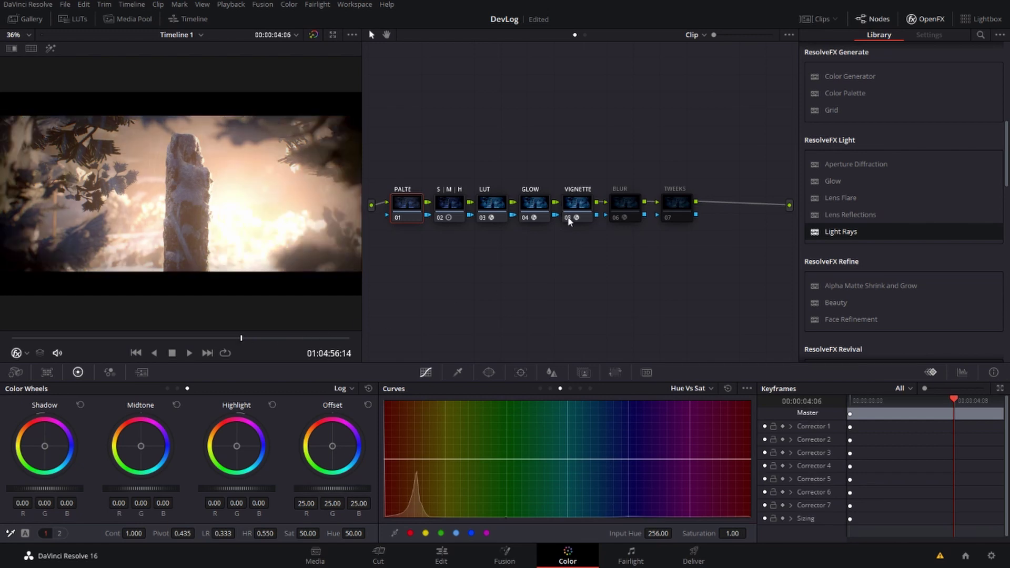
left_click(618, 220)
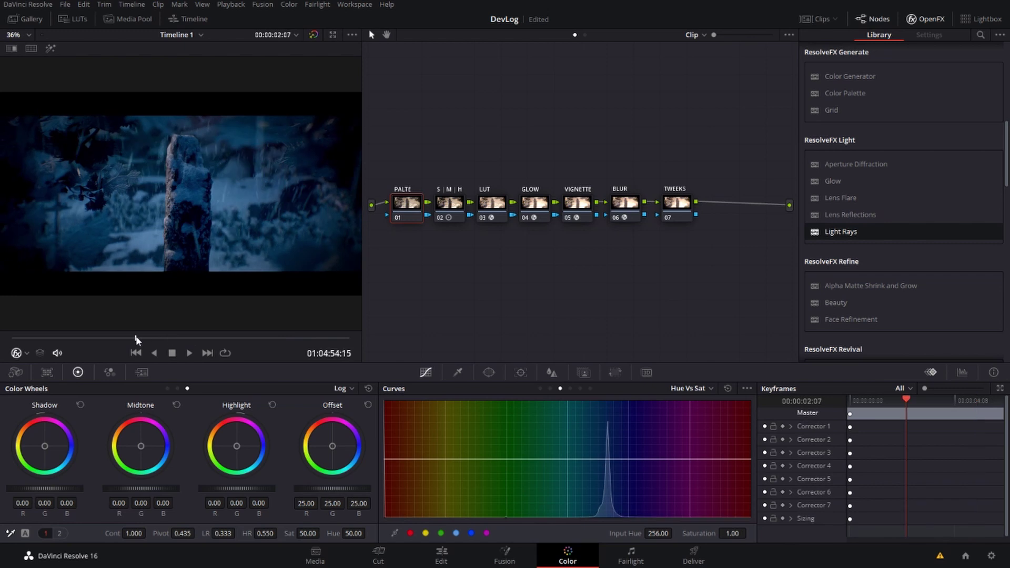
Step: Add a Film Grain node after ColorSpaceTransform1 in Fusion
key("shift+5")
key("shift+space")
type("FILM")
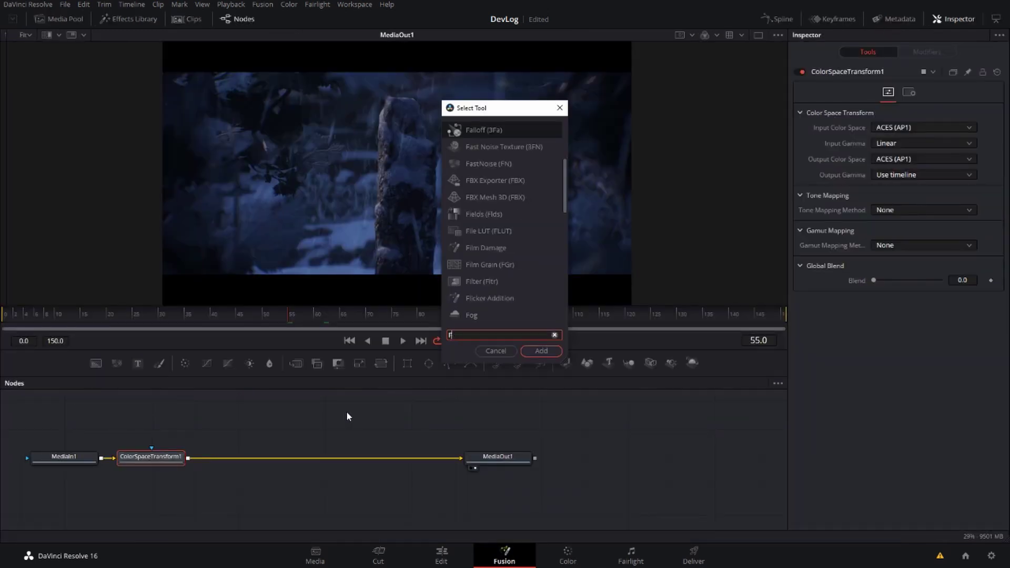
type(" Grain")
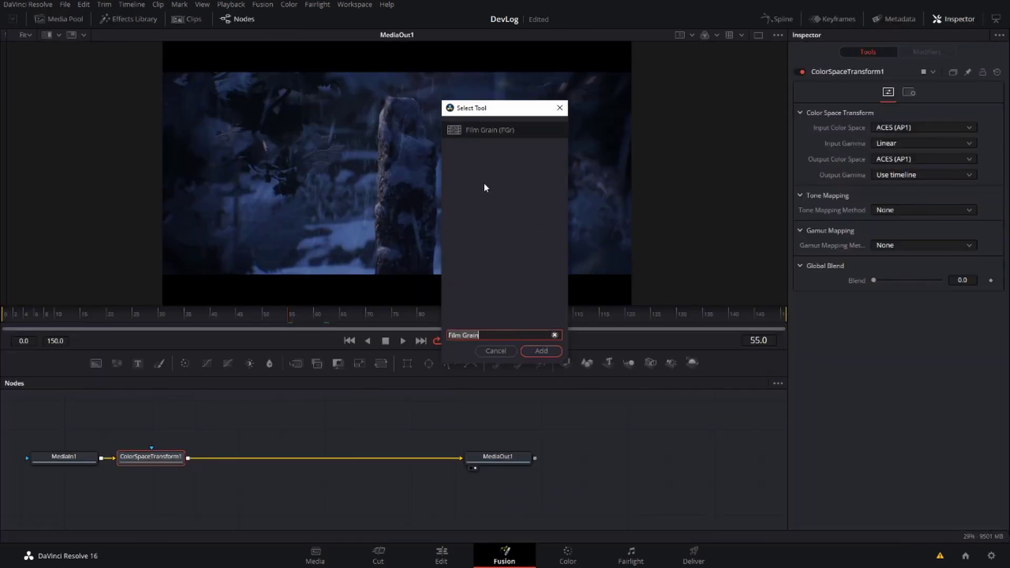
left_click(541, 351)
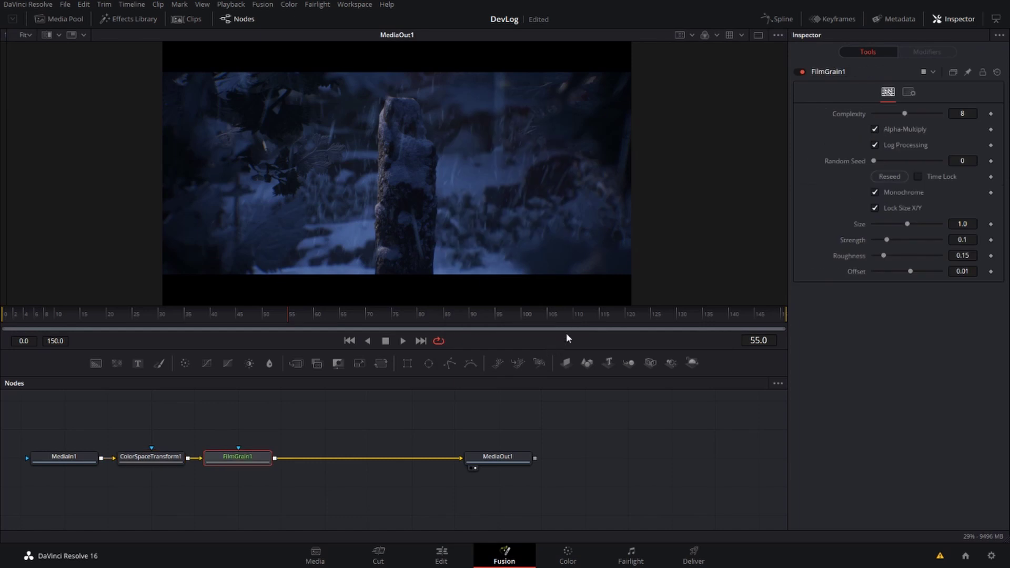
Step: Set the film grain Size to 0.1 in the Inspector
double_click(961, 224)
type(".1")
key("Tab")
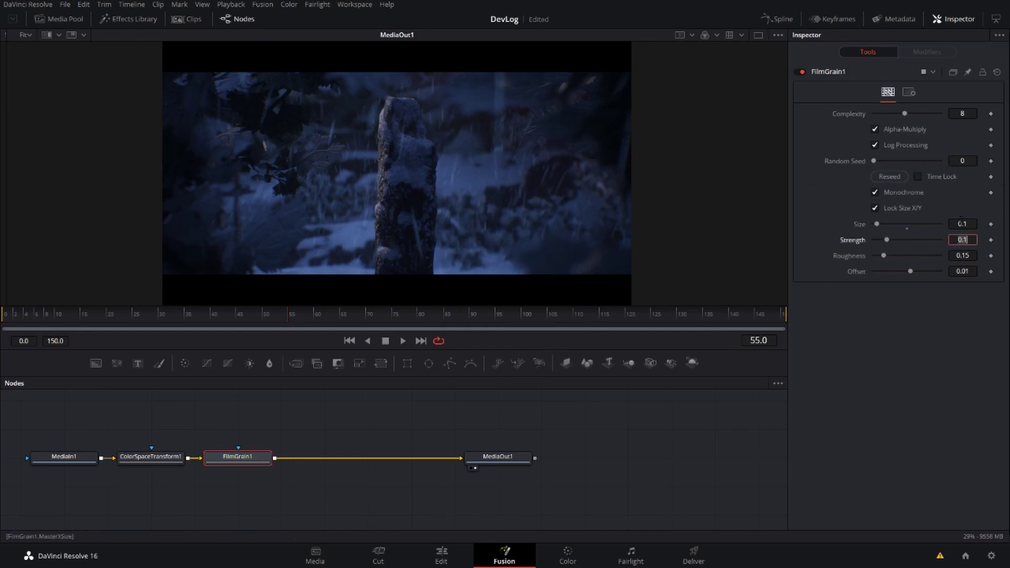